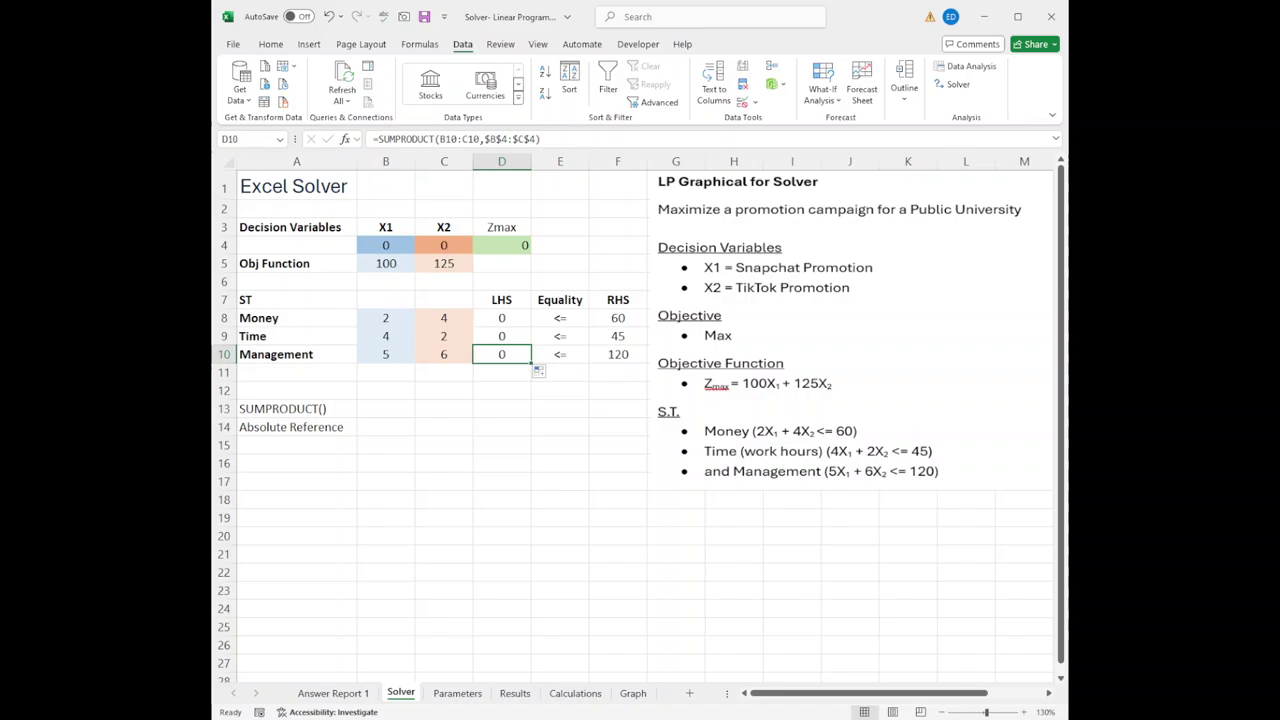
Step: Walk through the problem picture, the sheet title, the X1/X2 header row and both coefficient columns
{"action": "left_click", "coordinate": [830, 310]}
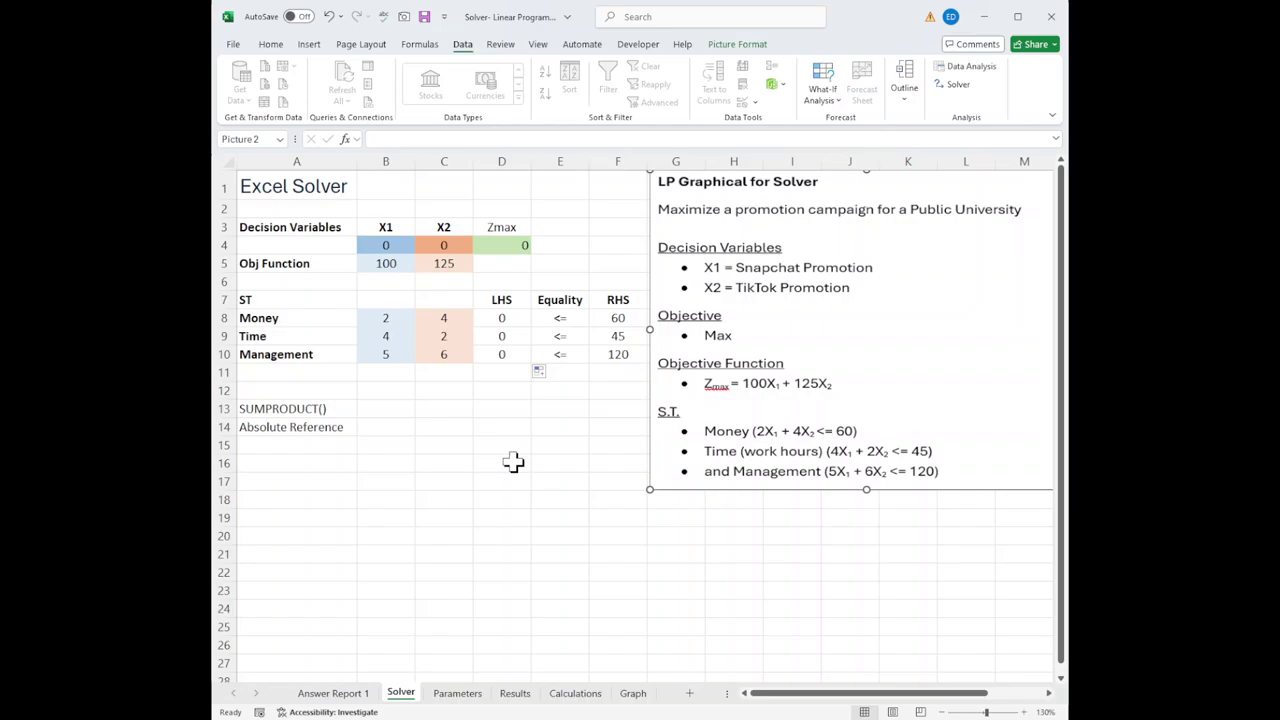
{"action": "left_click", "coordinate": [431, 402]}
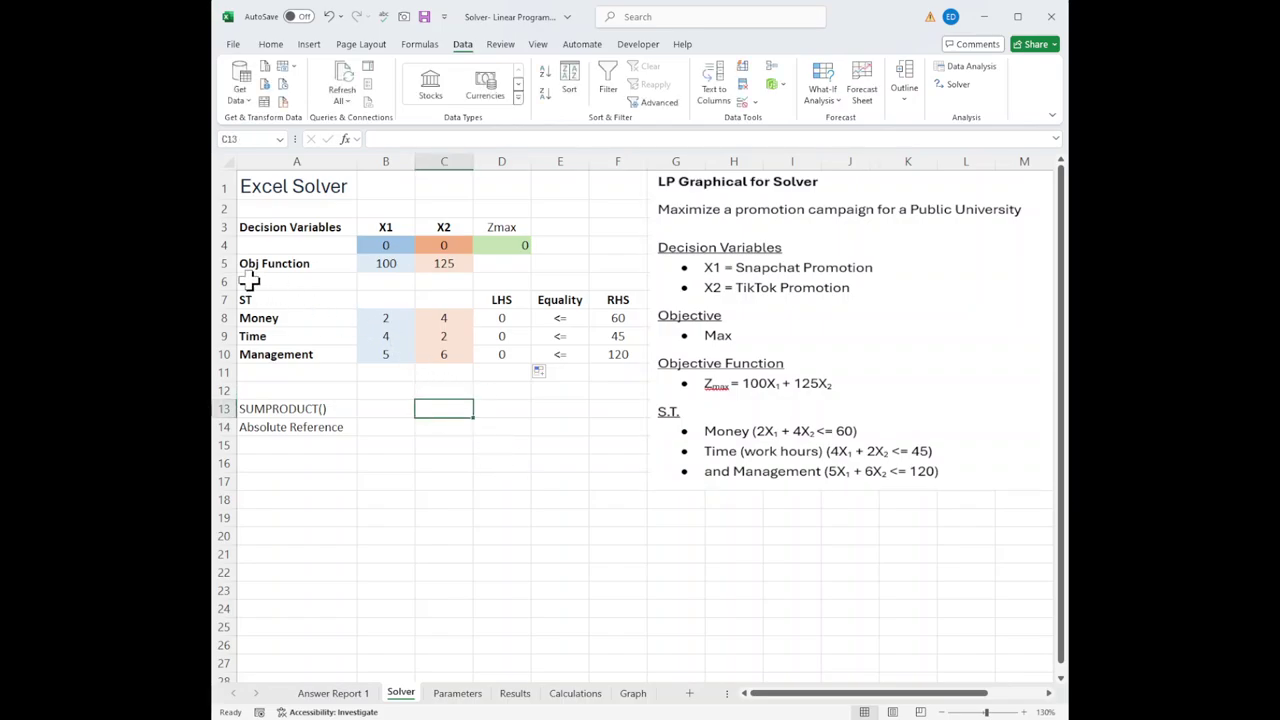
{"action": "left_click", "coordinate": [262, 184]}
{"action": "left_click_drag", "start_coordinate": [268, 227], "coordinate": [428, 229]}
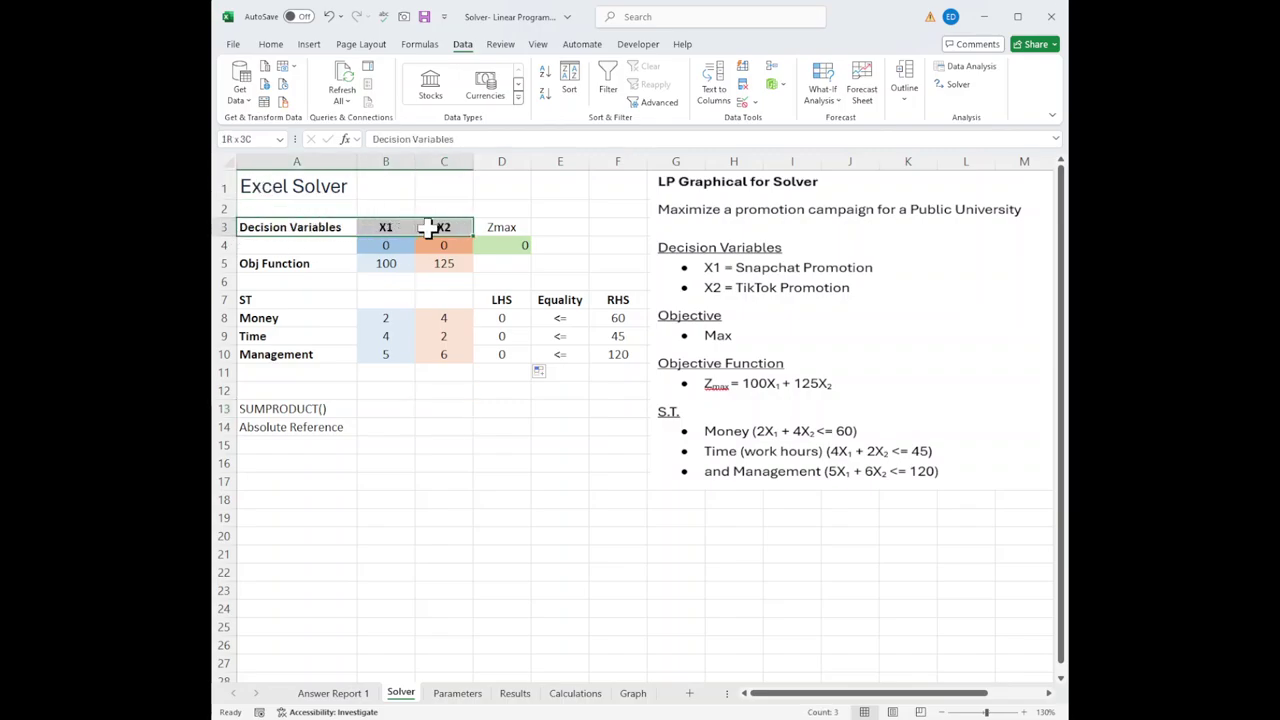
{"action": "left_click", "coordinate": [418, 468]}
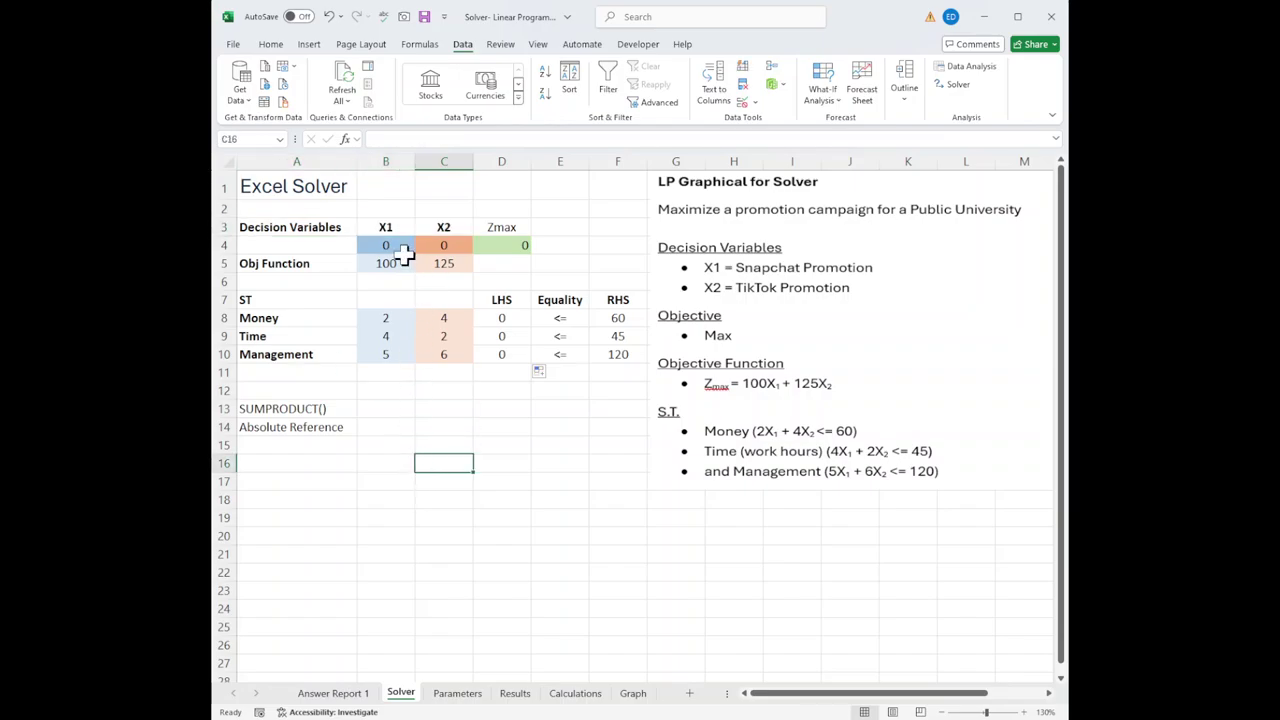
{"action": "left_click_drag", "start_coordinate": [374, 226], "coordinate": [367, 360]}
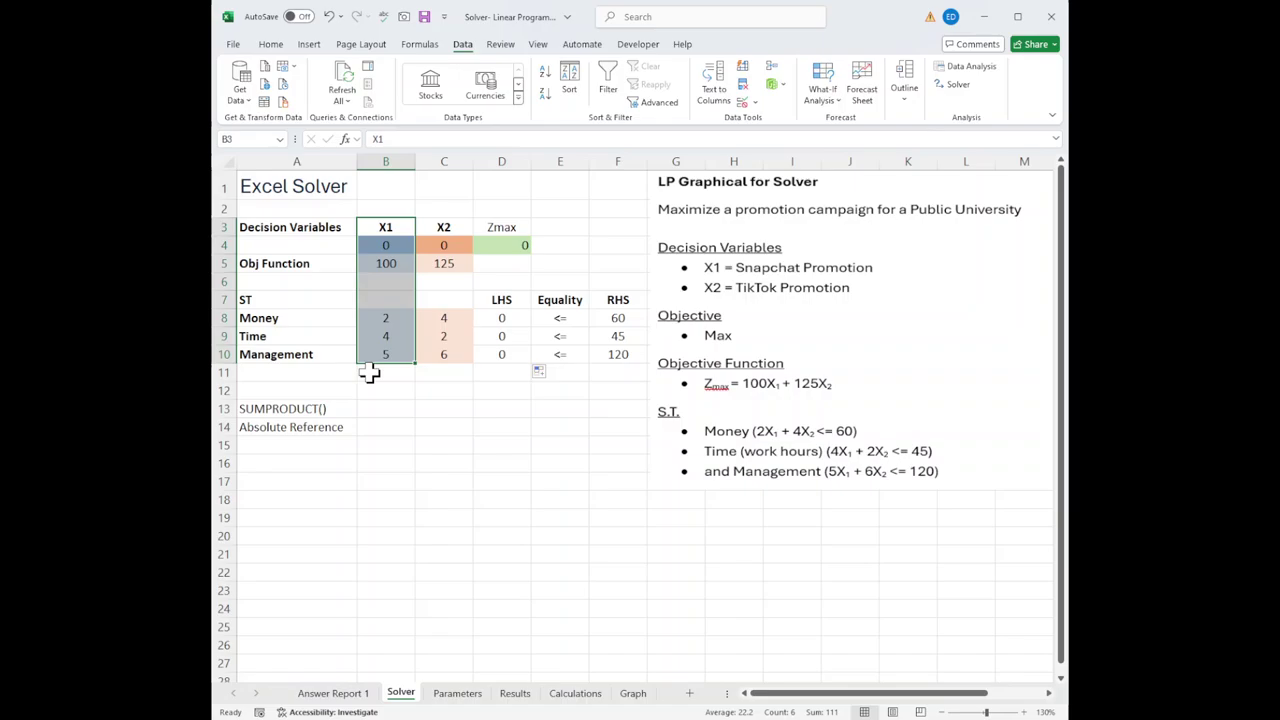
{"action": "left_click", "coordinate": [416, 418]}
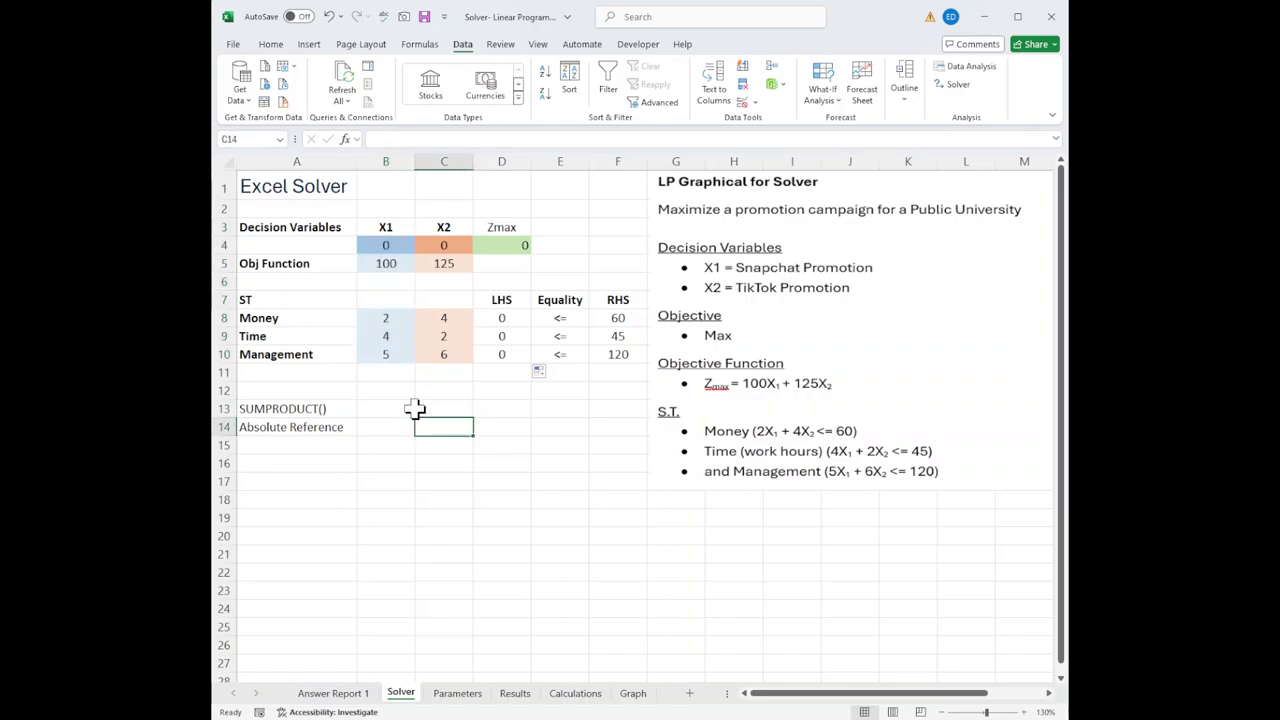
{"action": "left_click_drag", "start_coordinate": [451, 226], "coordinate": [443, 357]}
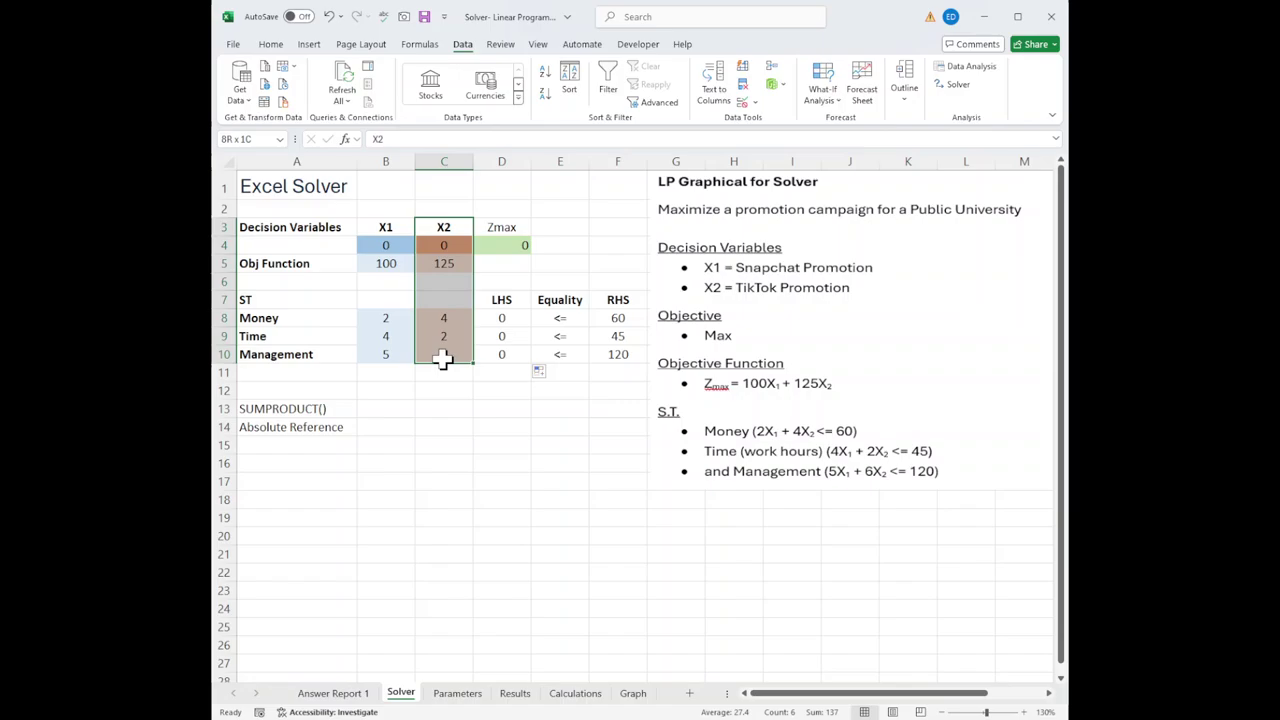
{"action": "left_click", "coordinate": [445, 405]}
Step: Point out decision cells B4:C4, the Zmax header and objective coefficients 100 and 125
{"action": "left_click_drag", "start_coordinate": [380, 247], "coordinate": [430, 247]}
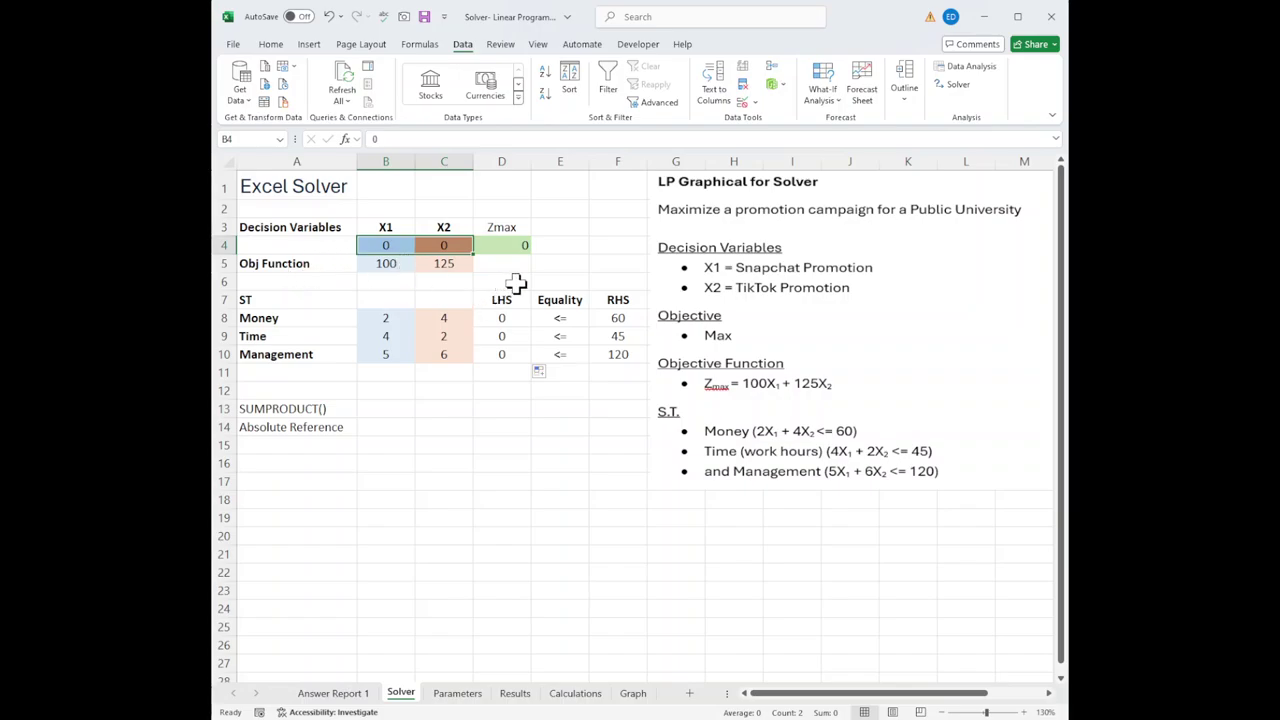
{"action": "left_click", "coordinate": [502, 227]}
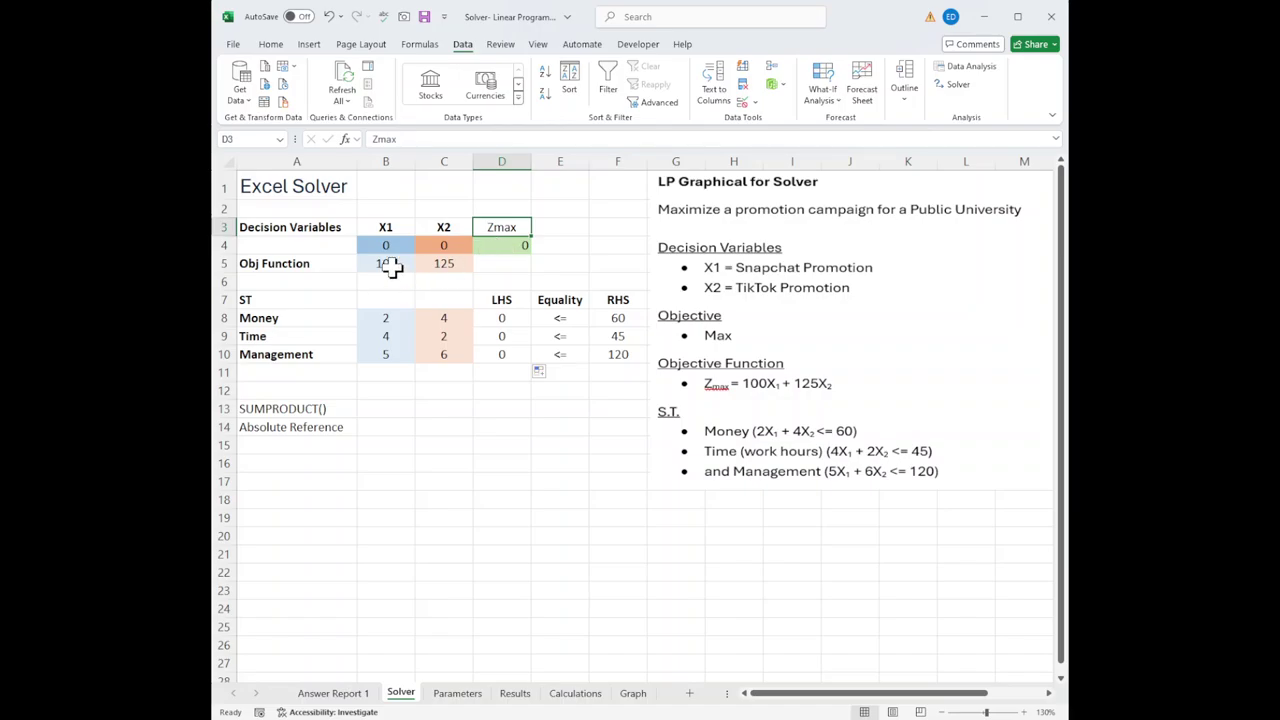
{"action": "left_click_drag", "start_coordinate": [390, 266], "coordinate": [436, 263]}
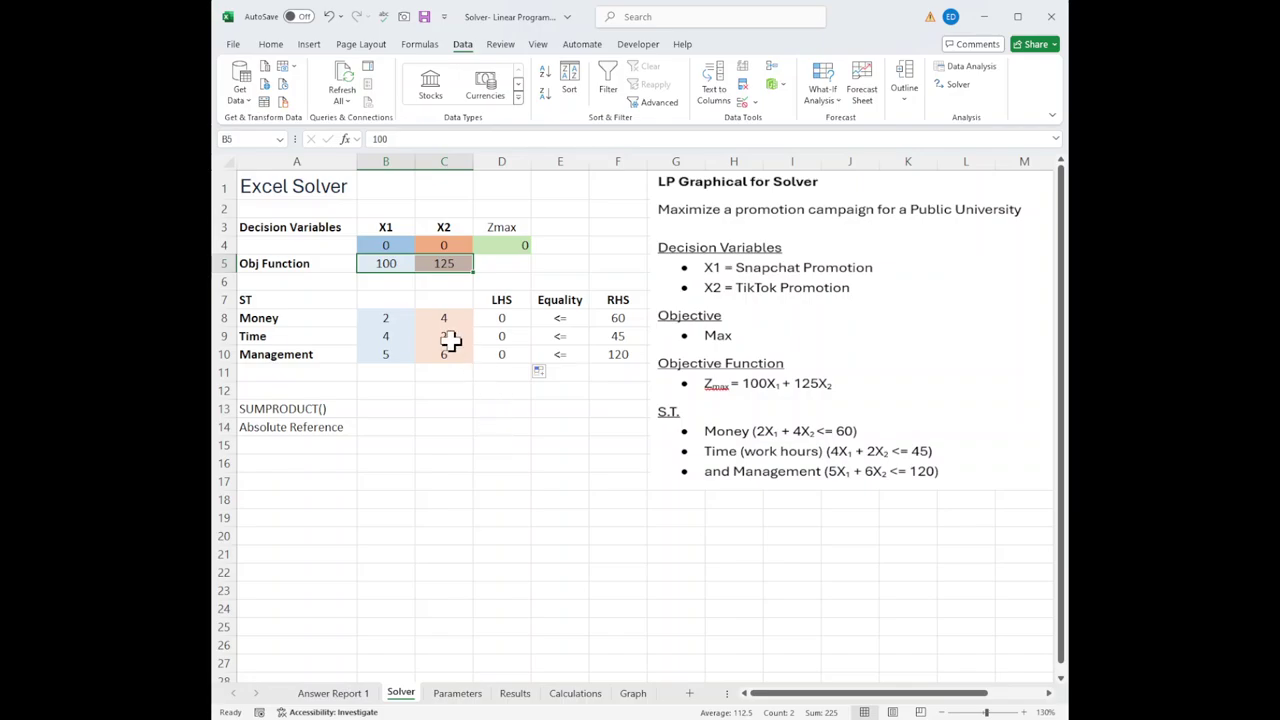
{"action": "left_click", "coordinate": [381, 265]}
{"action": "left_click", "coordinate": [448, 263]}
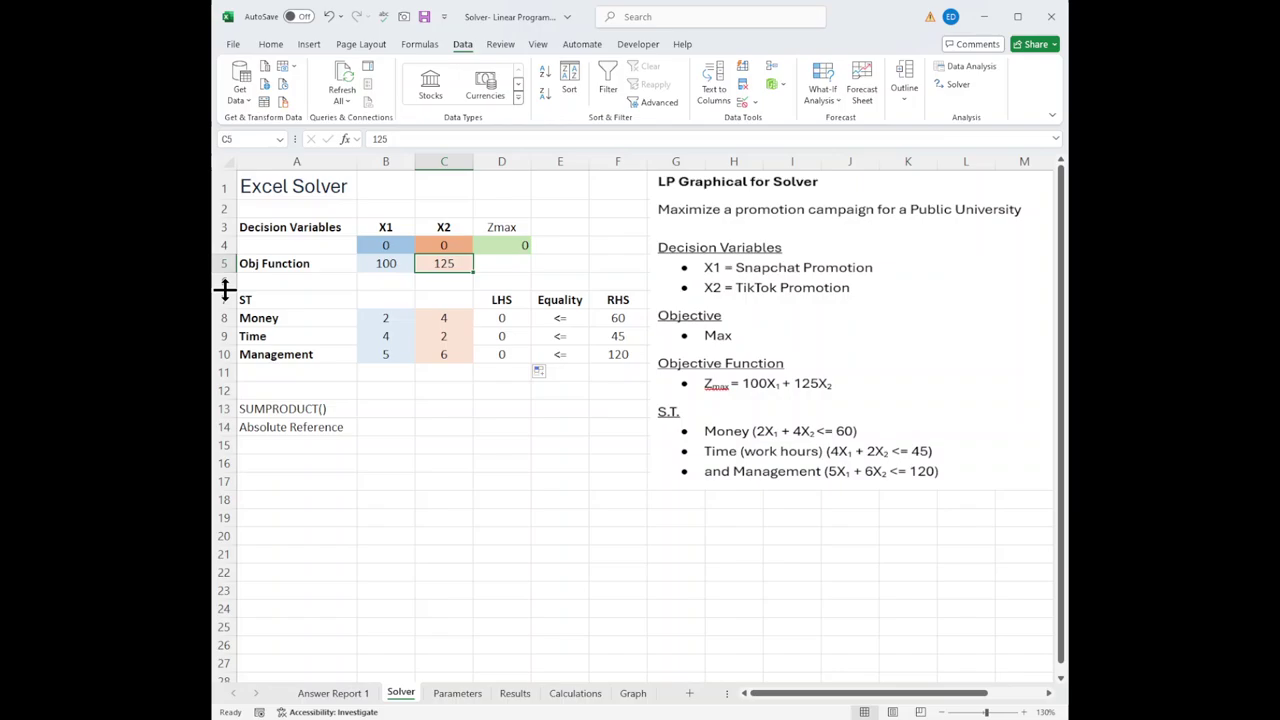
Step: Highlight the Money constraint row and its X1 and X2 coefficients
{"action": "left_click", "coordinate": [278, 302]}
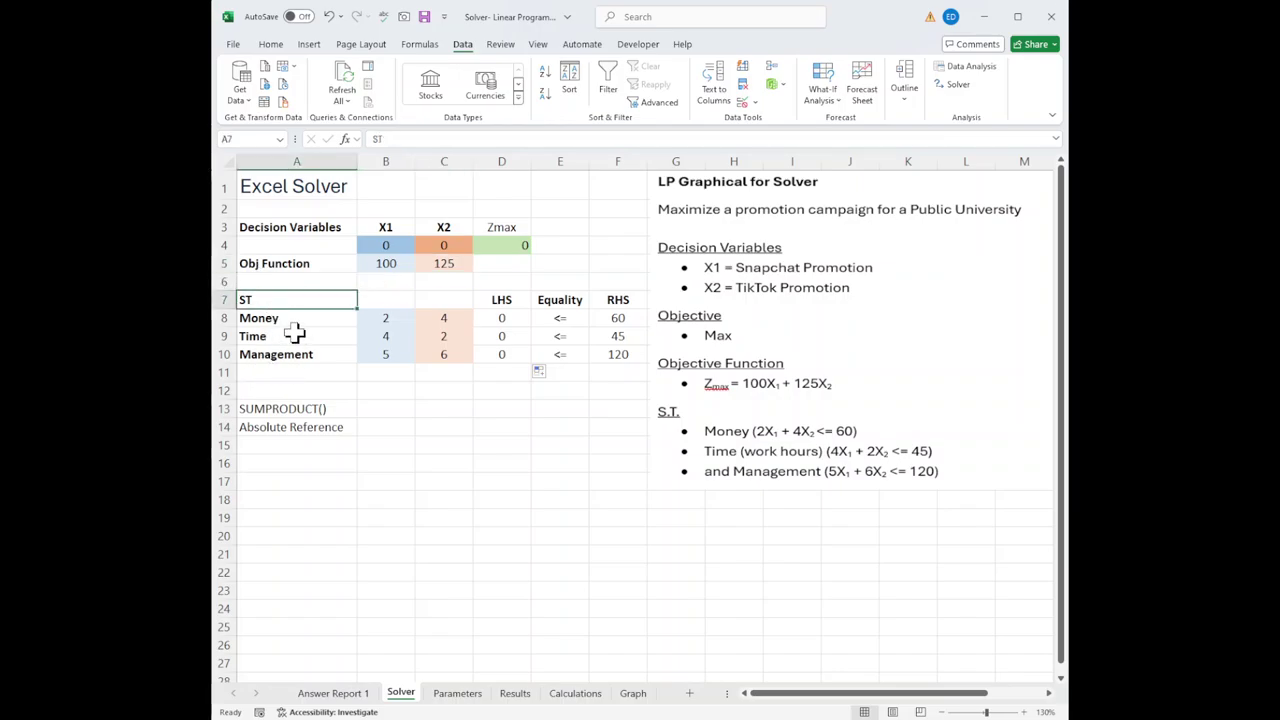
{"action": "left_click_drag", "start_coordinate": [293, 321], "coordinate": [617, 318]}
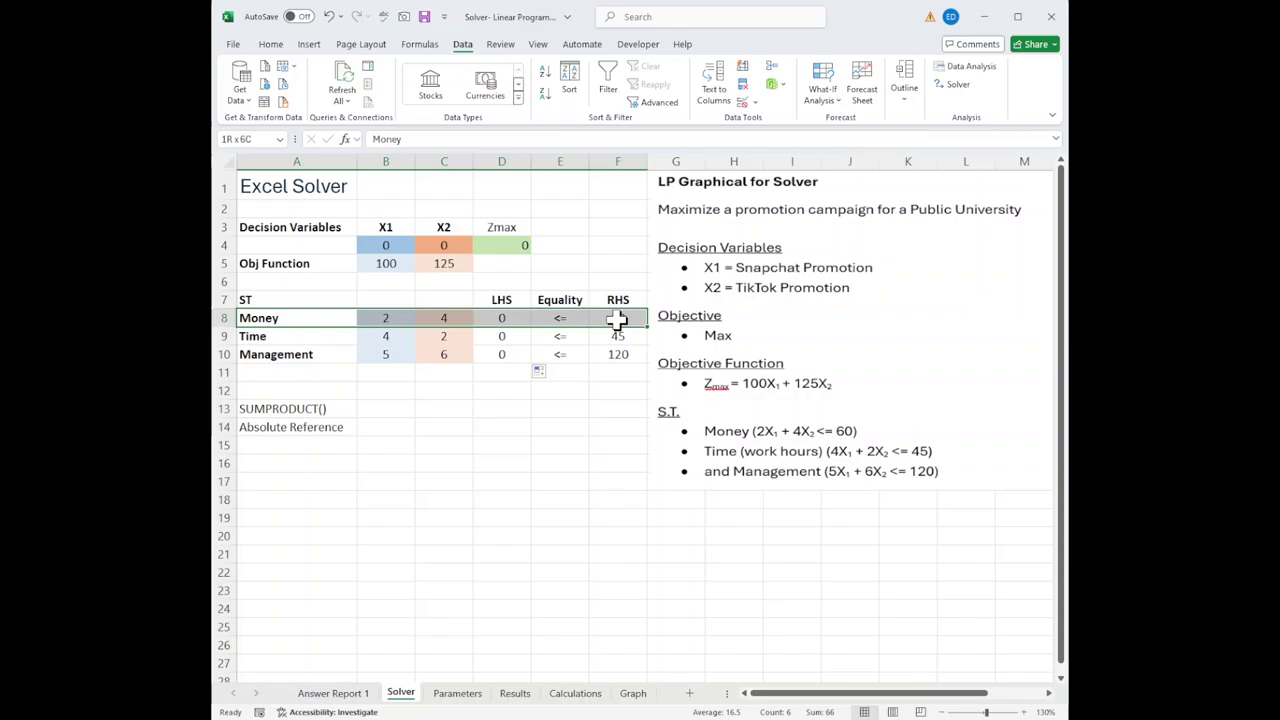
{"action": "left_click", "coordinate": [410, 398]}
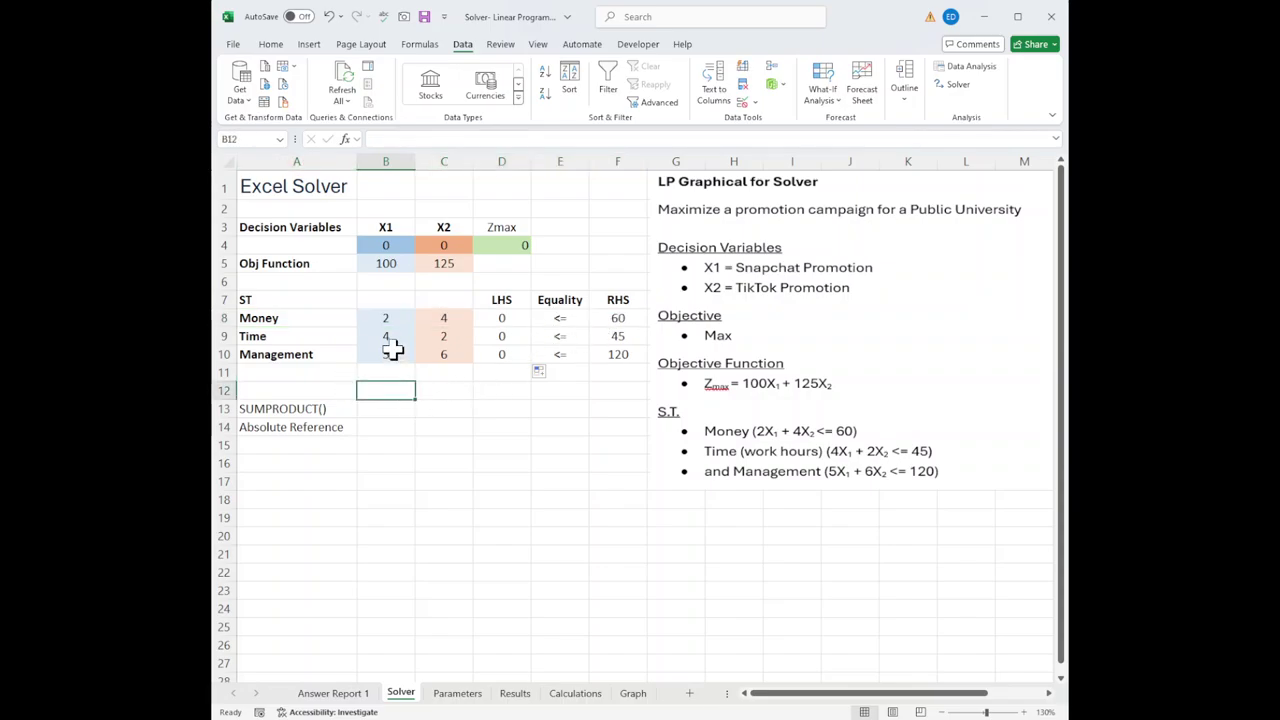
{"action": "left_click", "coordinate": [390, 320]}
{"action": "left_click", "coordinate": [446, 319]}
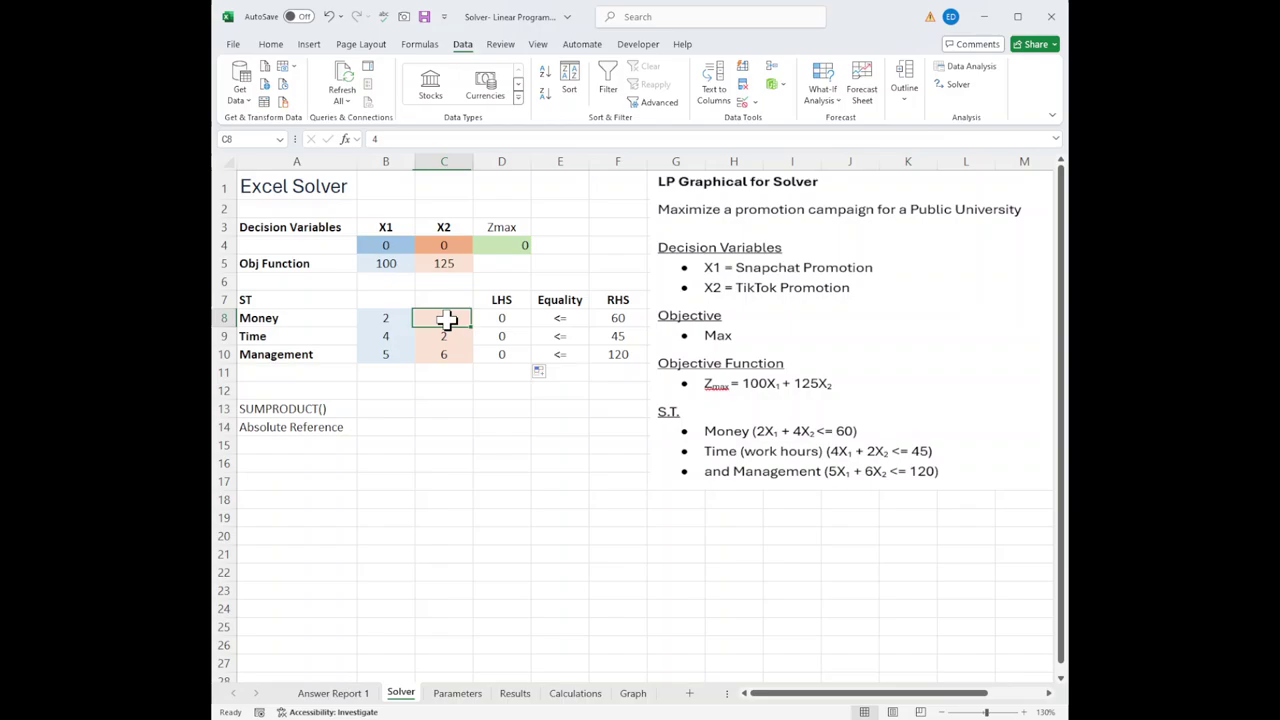
Step: Review the Money limit 60, its <= sign and SUMPRODUCT LHS, then the Time and Management labels
{"action": "left_click", "coordinate": [616, 318]}
{"action": "left_click", "coordinate": [562, 319]}
{"action": "left_click", "coordinate": [620, 318]}
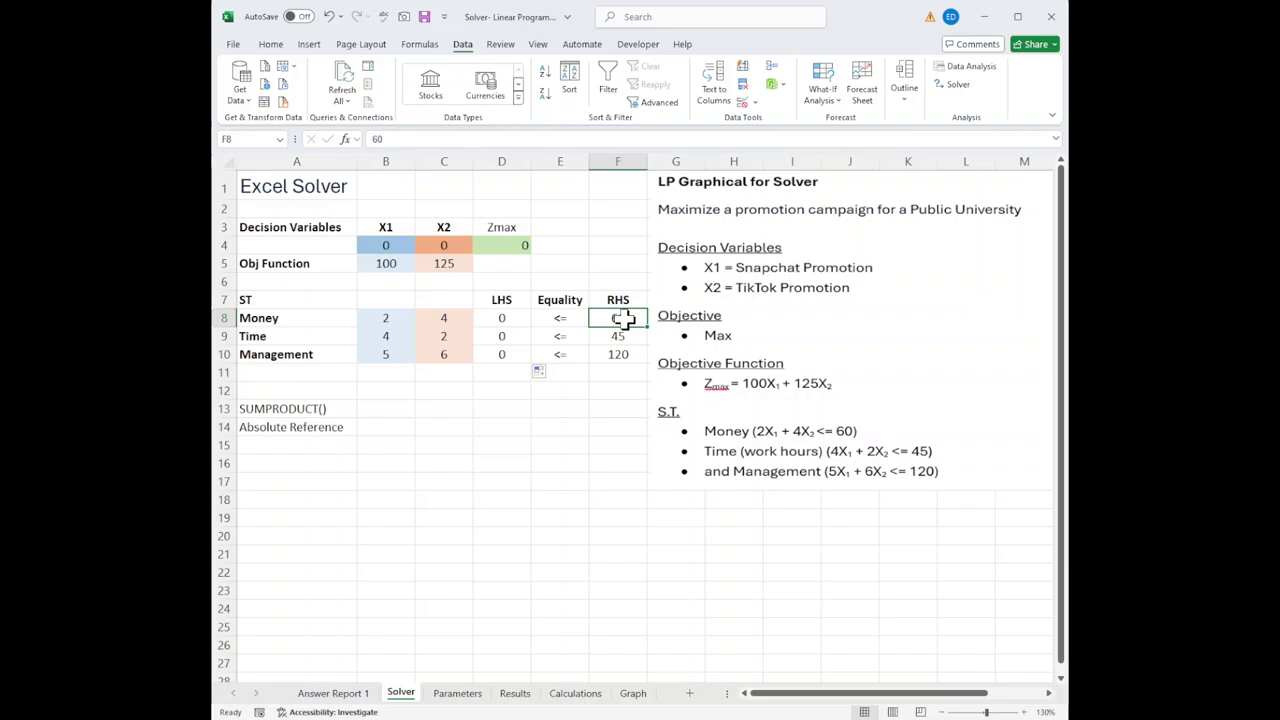
{"action": "left_click", "coordinate": [516, 318]}
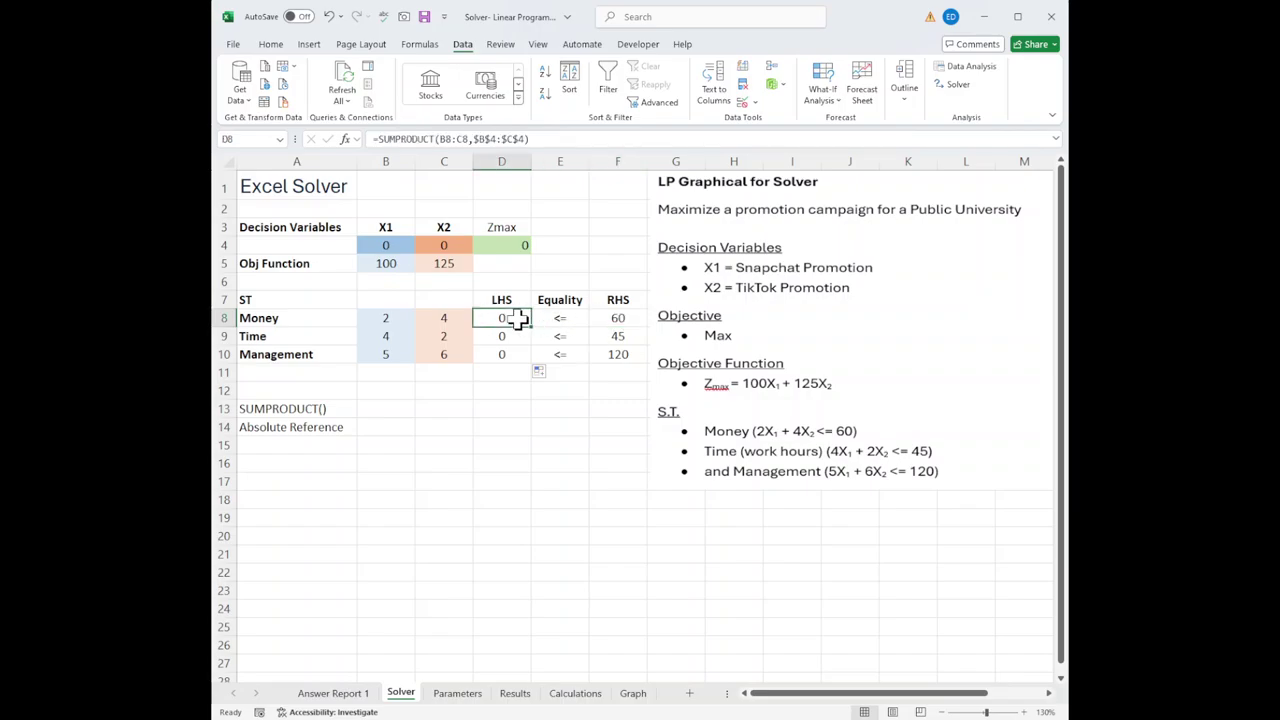
{"action": "left_click", "coordinate": [396, 396]}
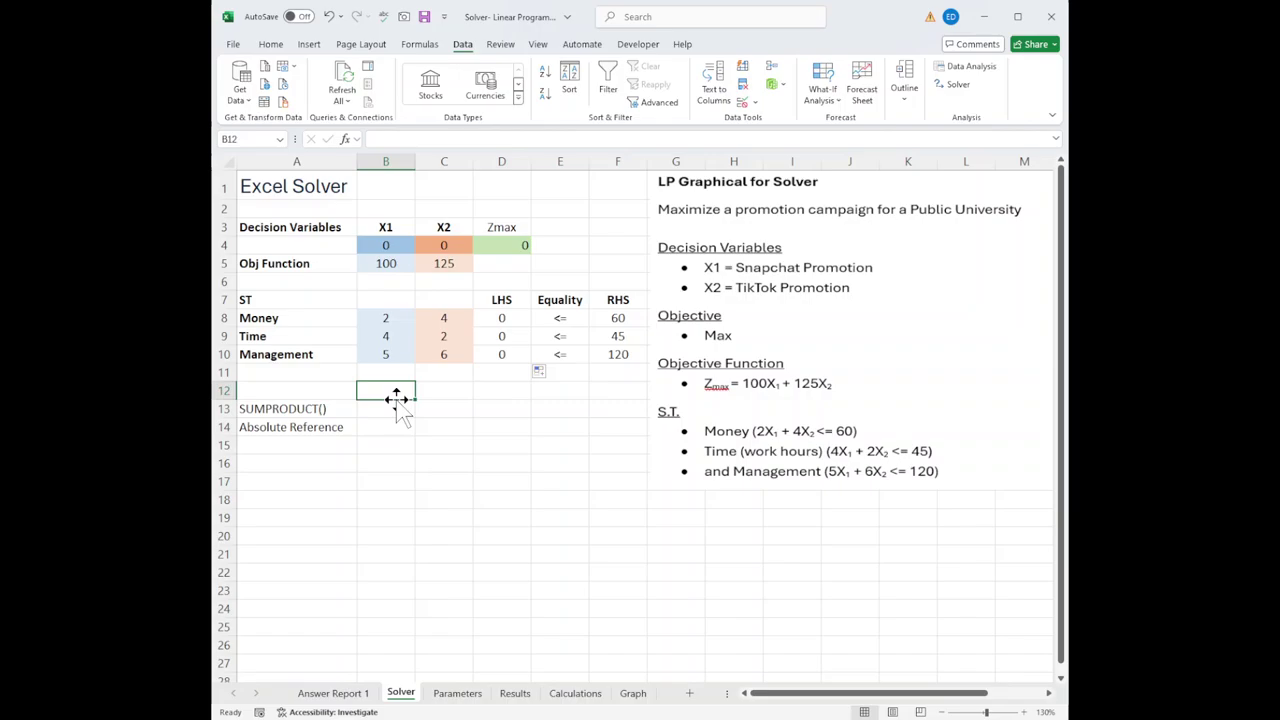
{"action": "left_click", "coordinate": [298, 338]}
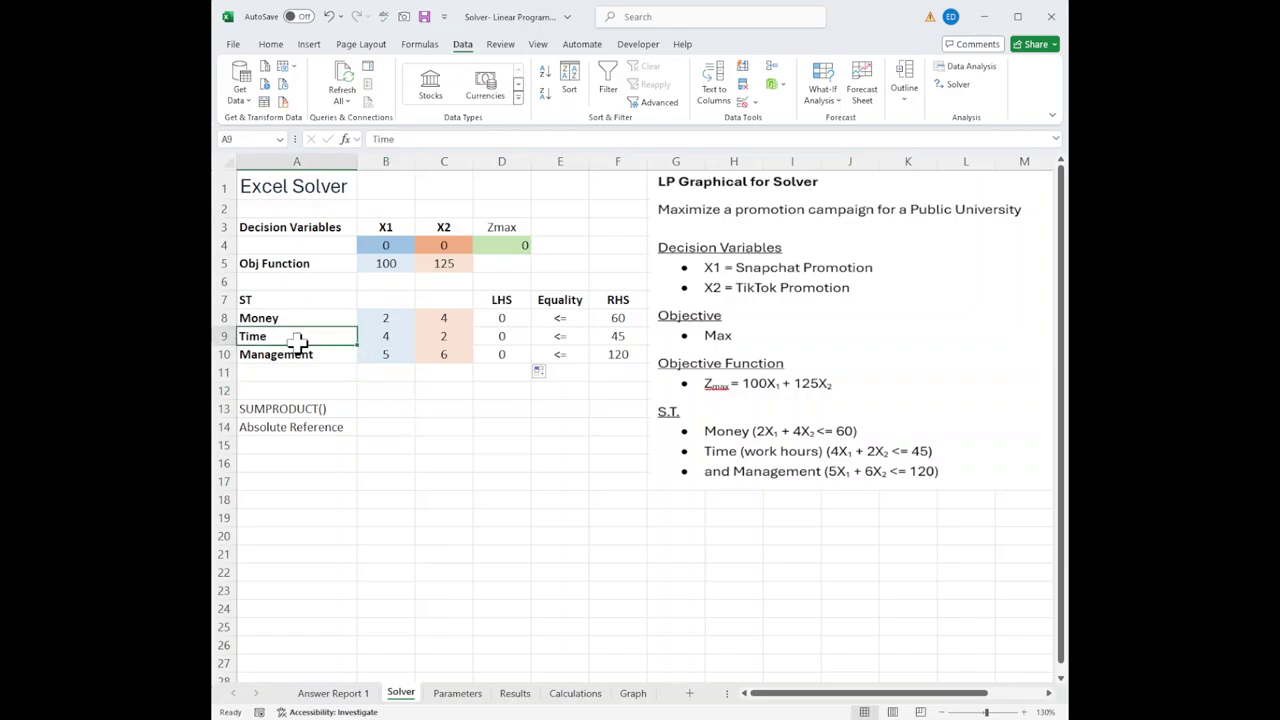
{"action": "left_click", "coordinate": [298, 350]}
{"action": "left_click", "coordinate": [428, 428]}
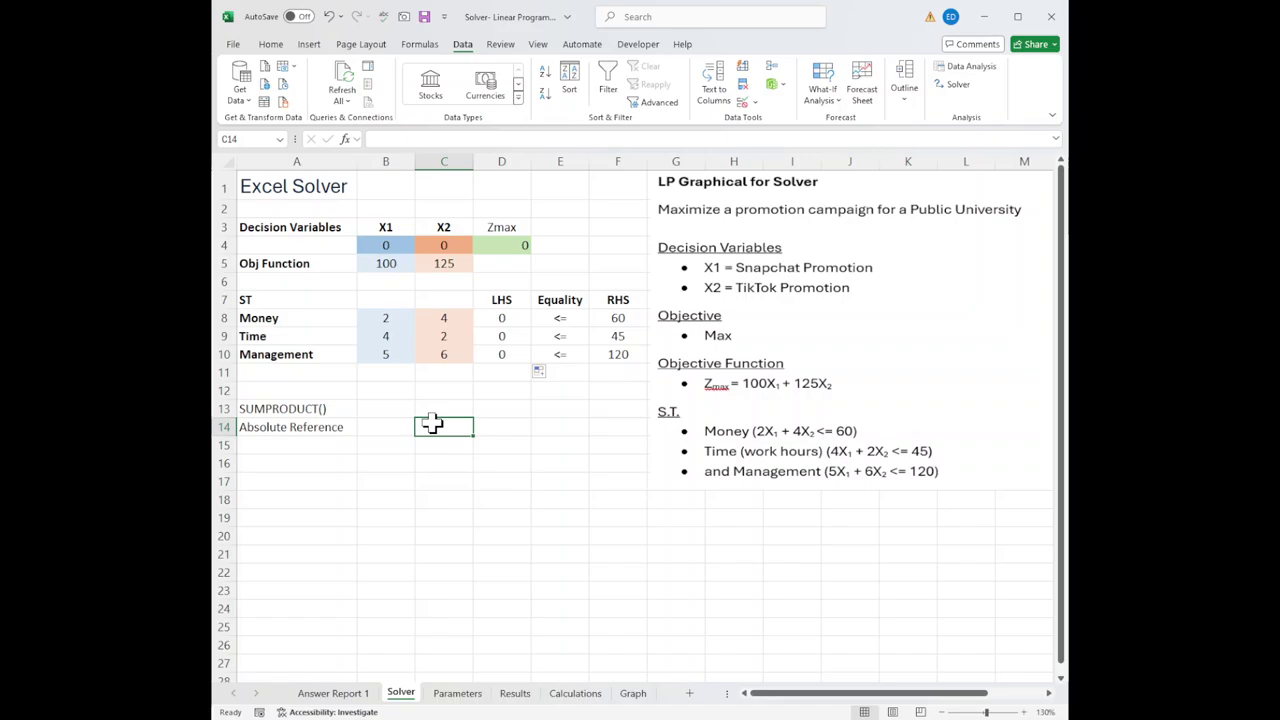
Step: Show D4's formula =SUMPRODUCT($B$4:$C$4,B5:C5) after highlighting the SUMPRODUCT and absolute-reference notes
{"action": "left_click_drag", "start_coordinate": [257, 408], "coordinate": [277, 423]}
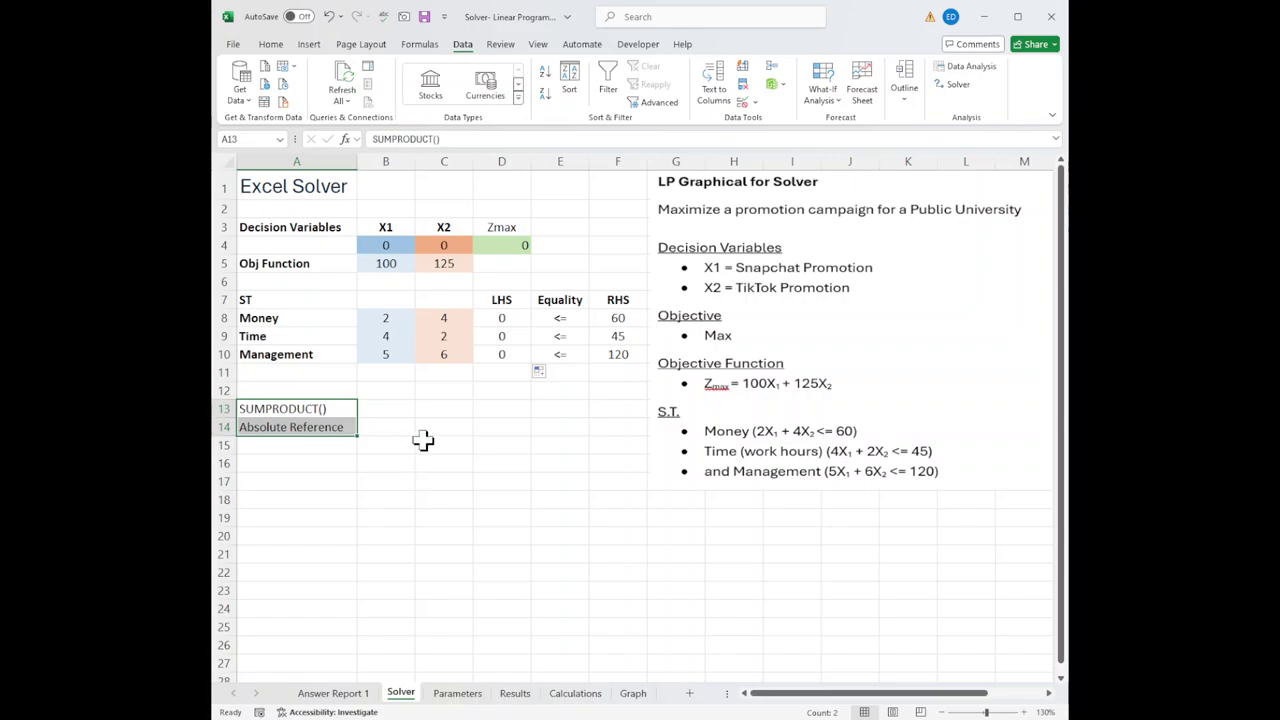
{"action": "left_click", "coordinate": [516, 246]}
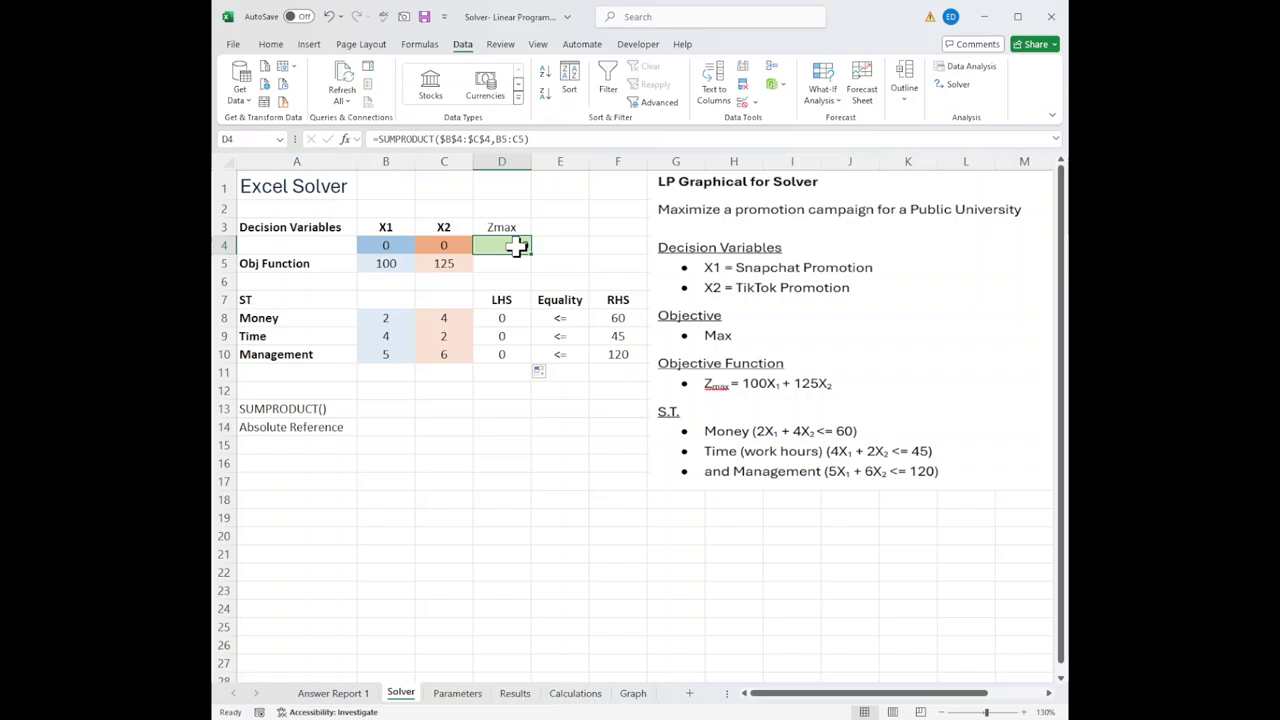
{"action": "double_click", "coordinate": [516, 246]}
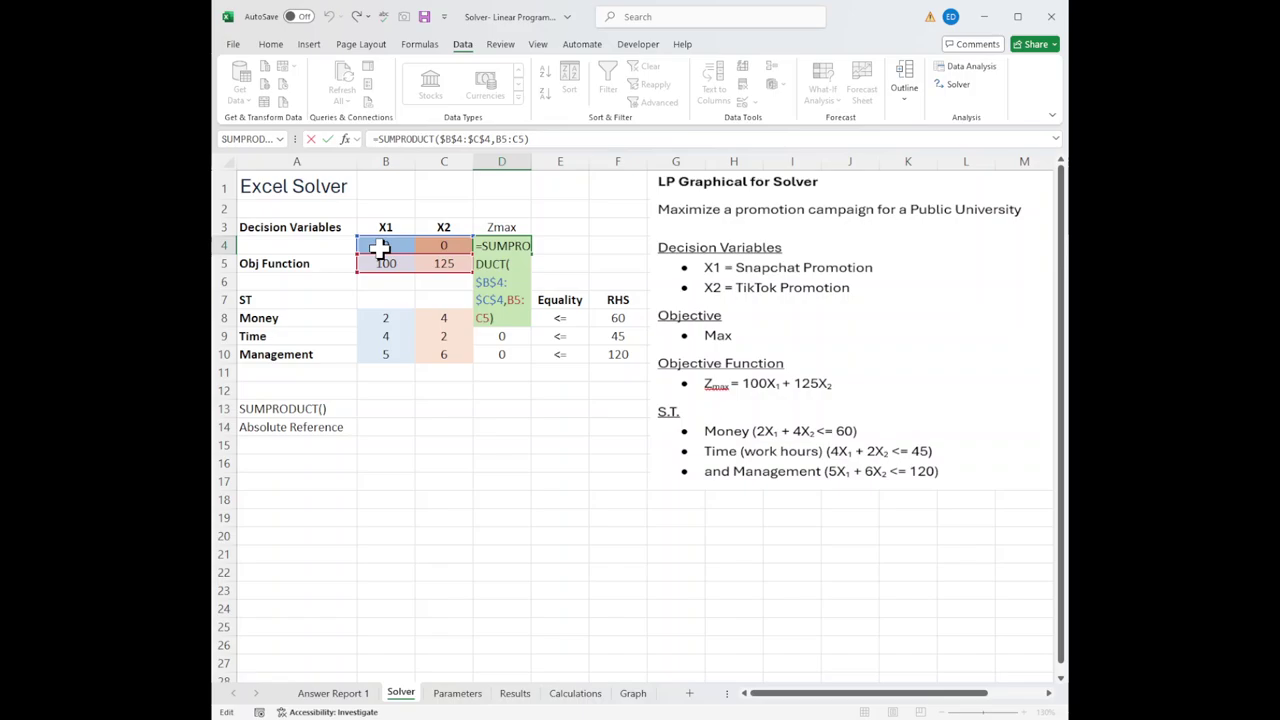
{"action": "left_click", "coordinate": [462, 428]}
{"action": "left_click", "coordinate": [500, 320]}
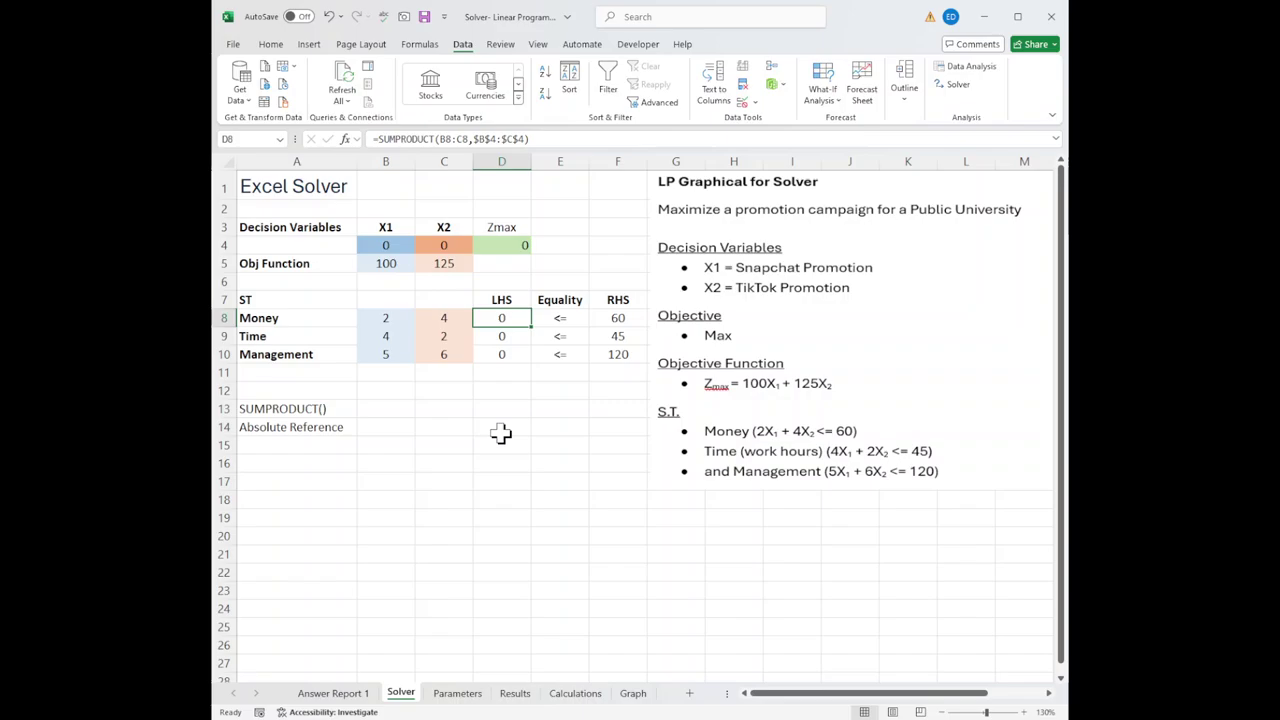
{"action": "double_click", "coordinate": [501, 318]}
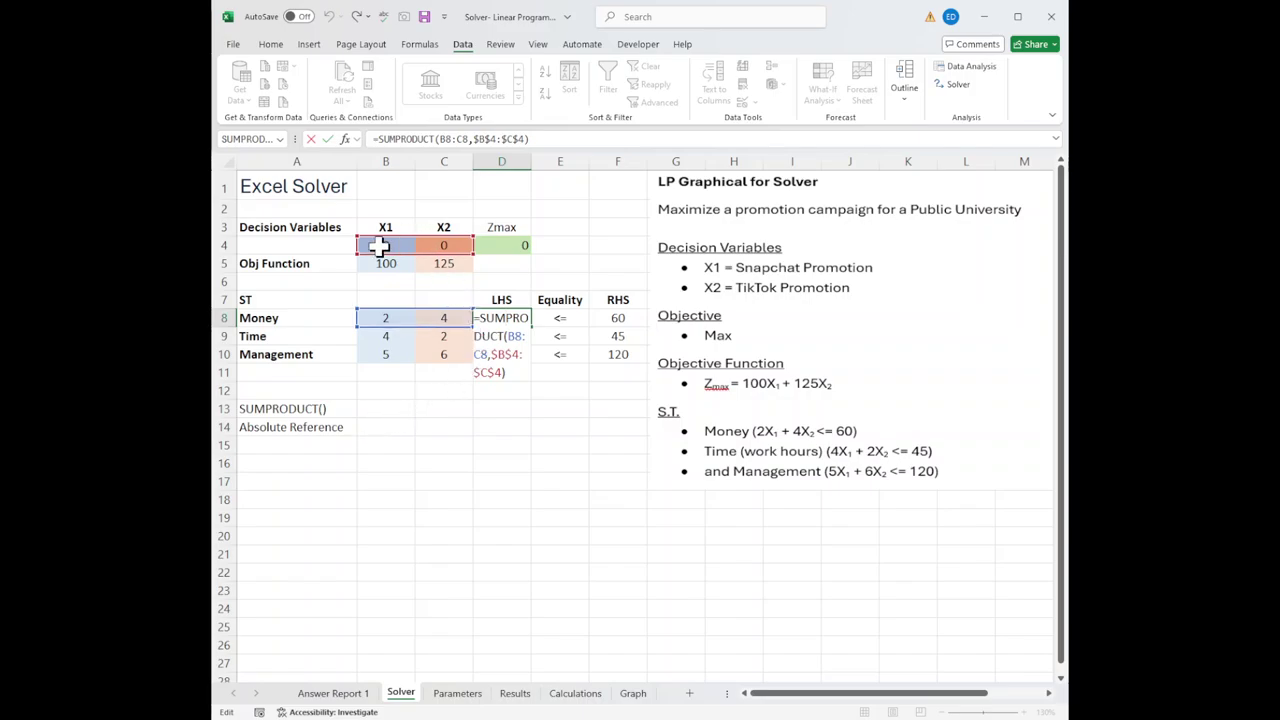
{"action": "left_click", "coordinate": [482, 442]}
{"action": "left_click", "coordinate": [510, 318]}
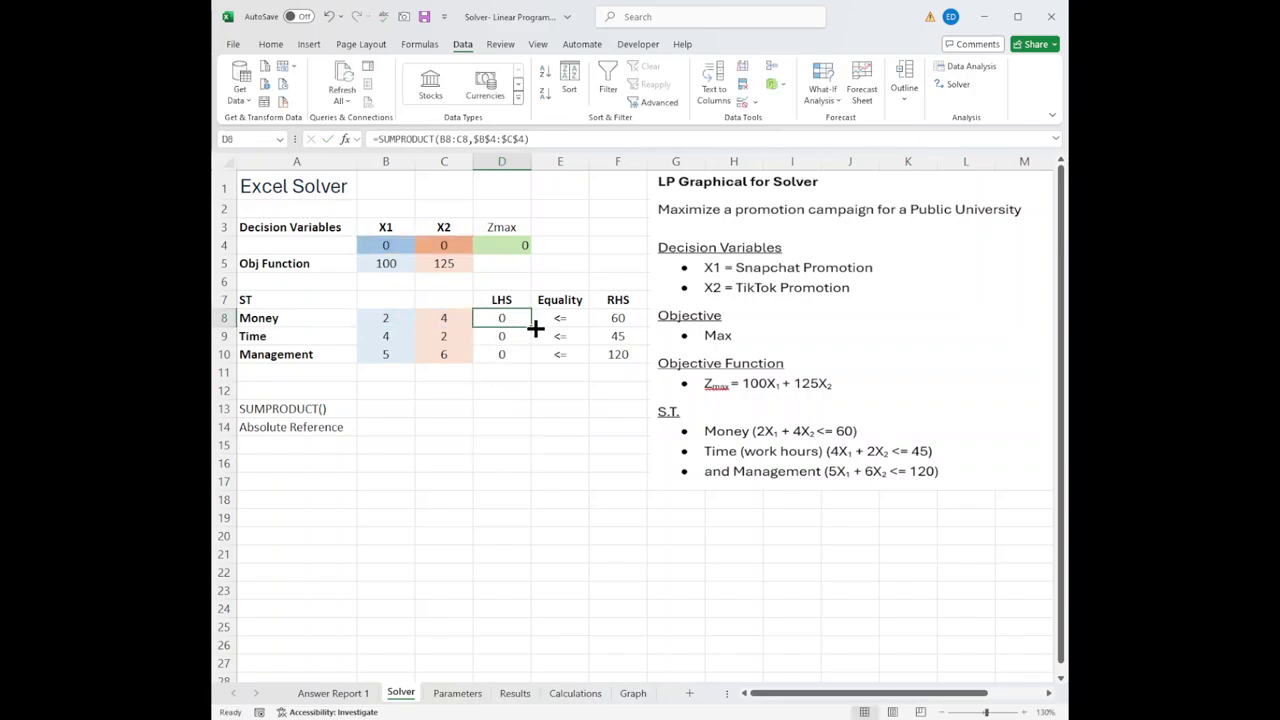
{"action": "left_click_drag", "start_coordinate": [532, 328], "coordinate": [520, 366]}
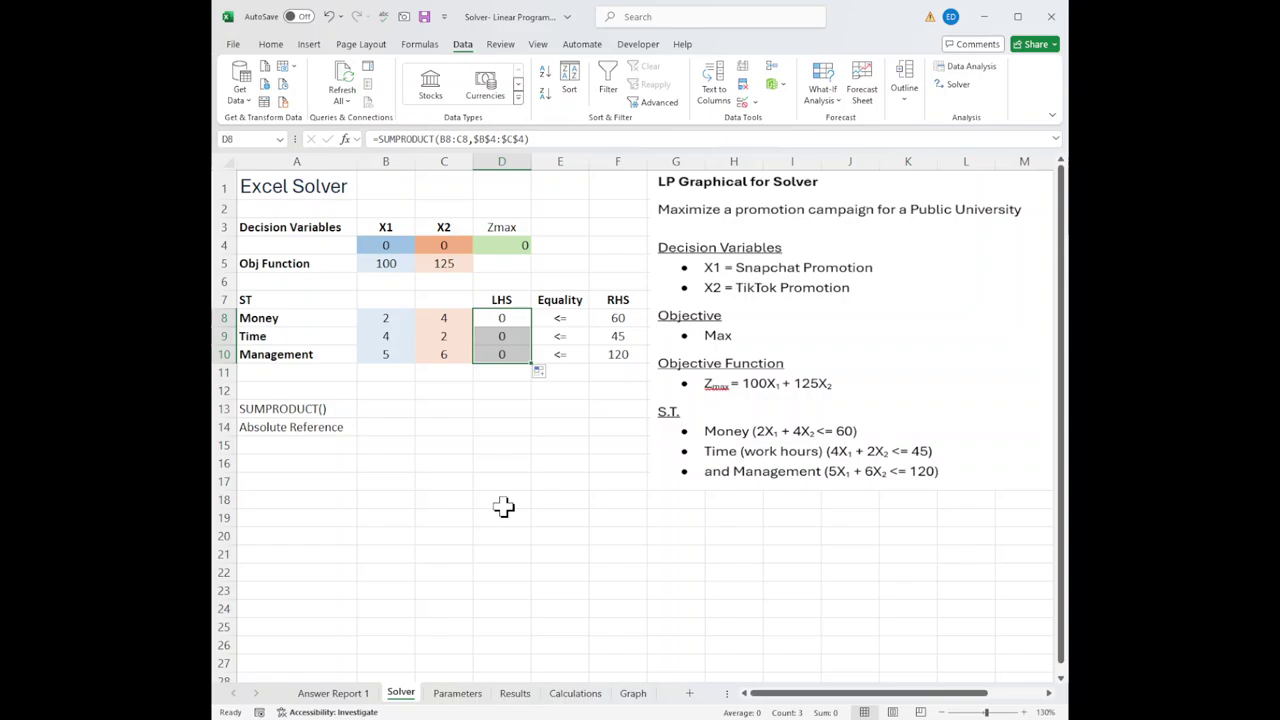
{"action": "left_click", "coordinate": [515, 355]}
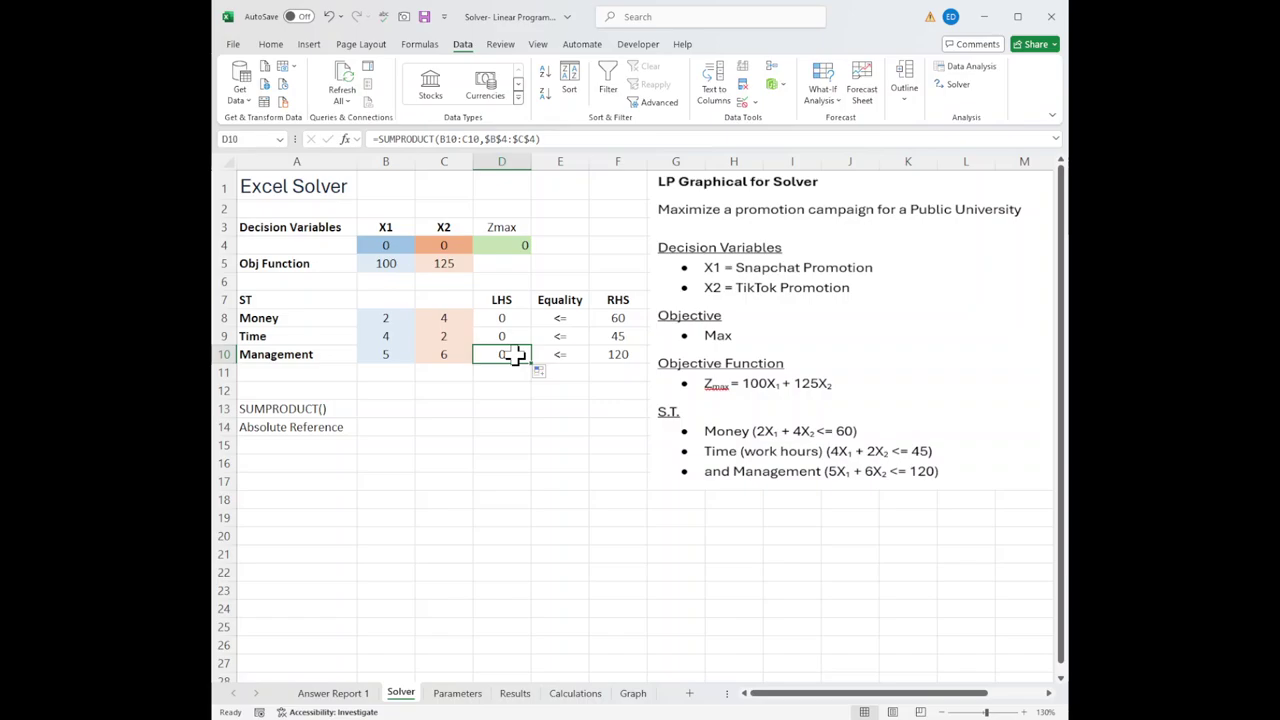
{"action": "double_click", "coordinate": [515, 355]}
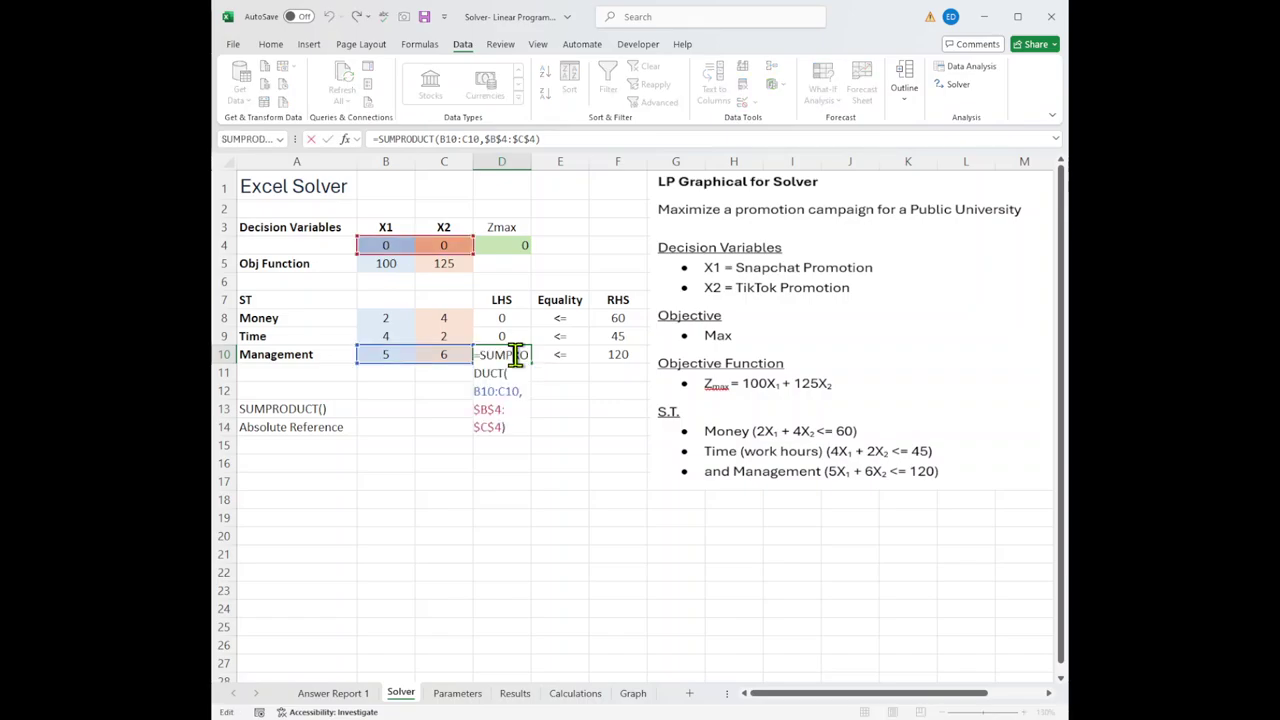
{"action": "left_click", "coordinate": [419, 453]}
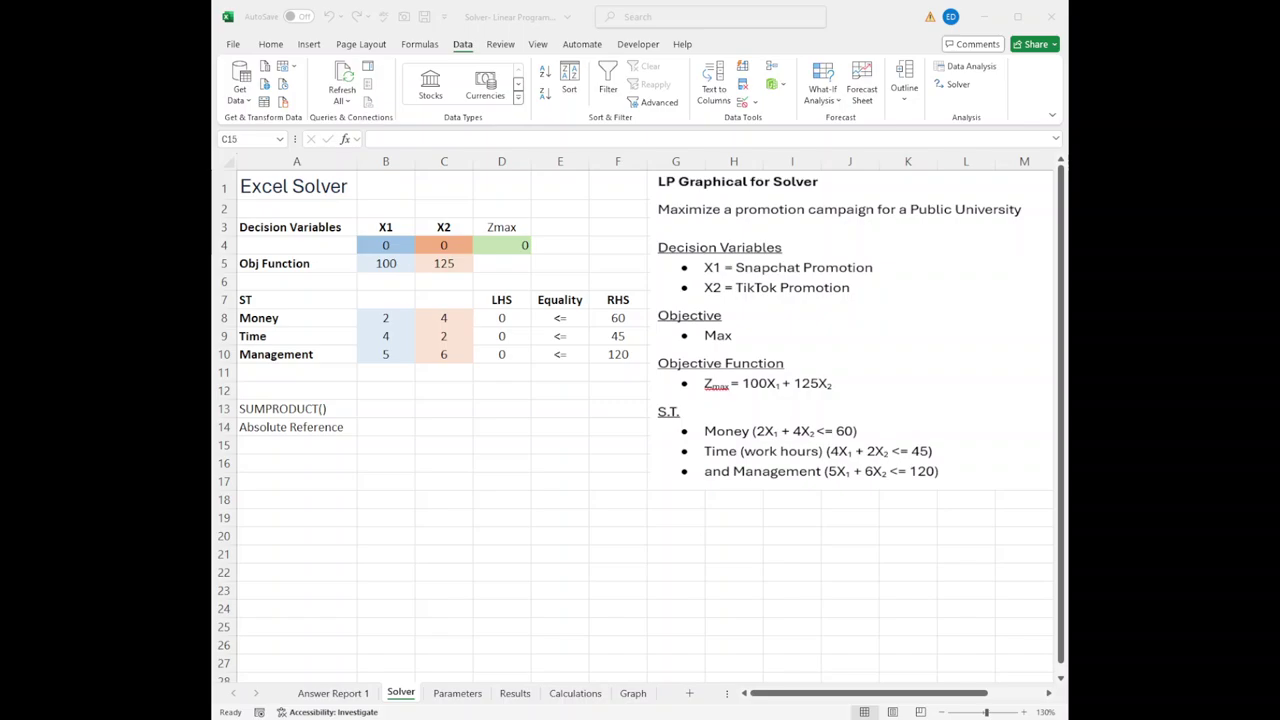
Step: On the Parameters sheet, point out objective cell D4 and decision variable cells B4:C4
{"action": "left_click", "coordinate": [458, 694]}
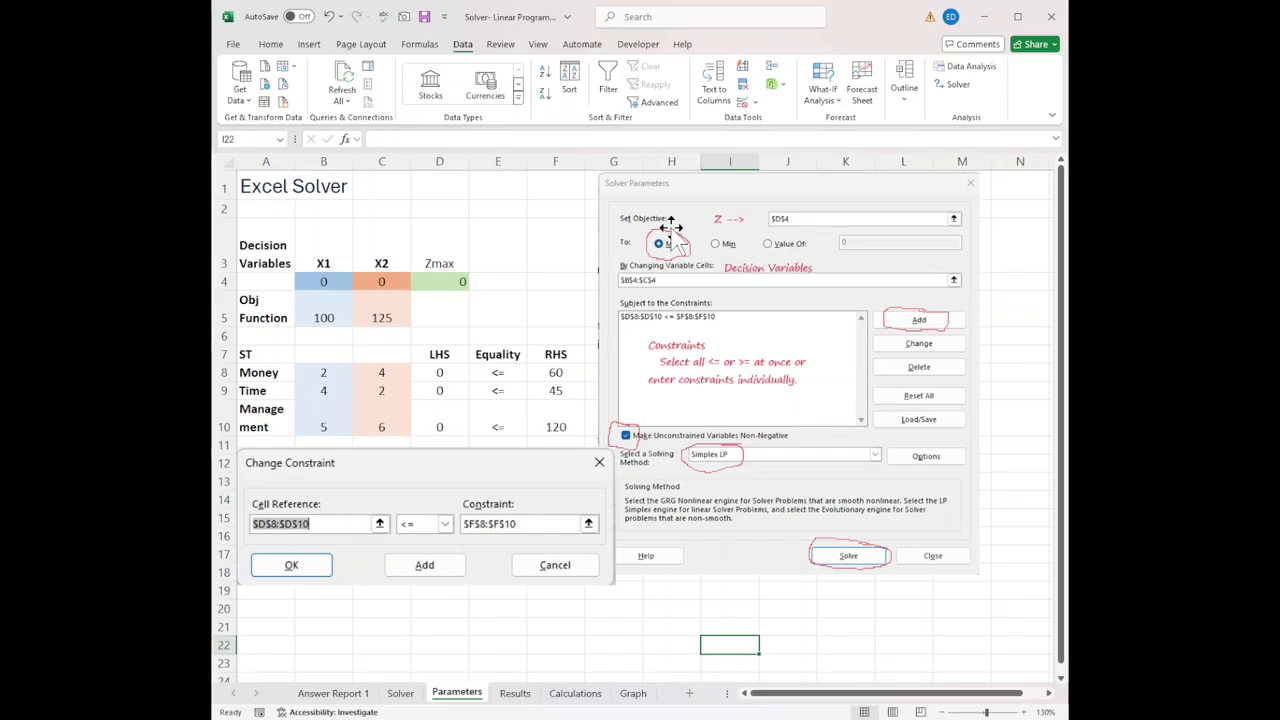
{"action": "left_click", "coordinate": [433, 284]}
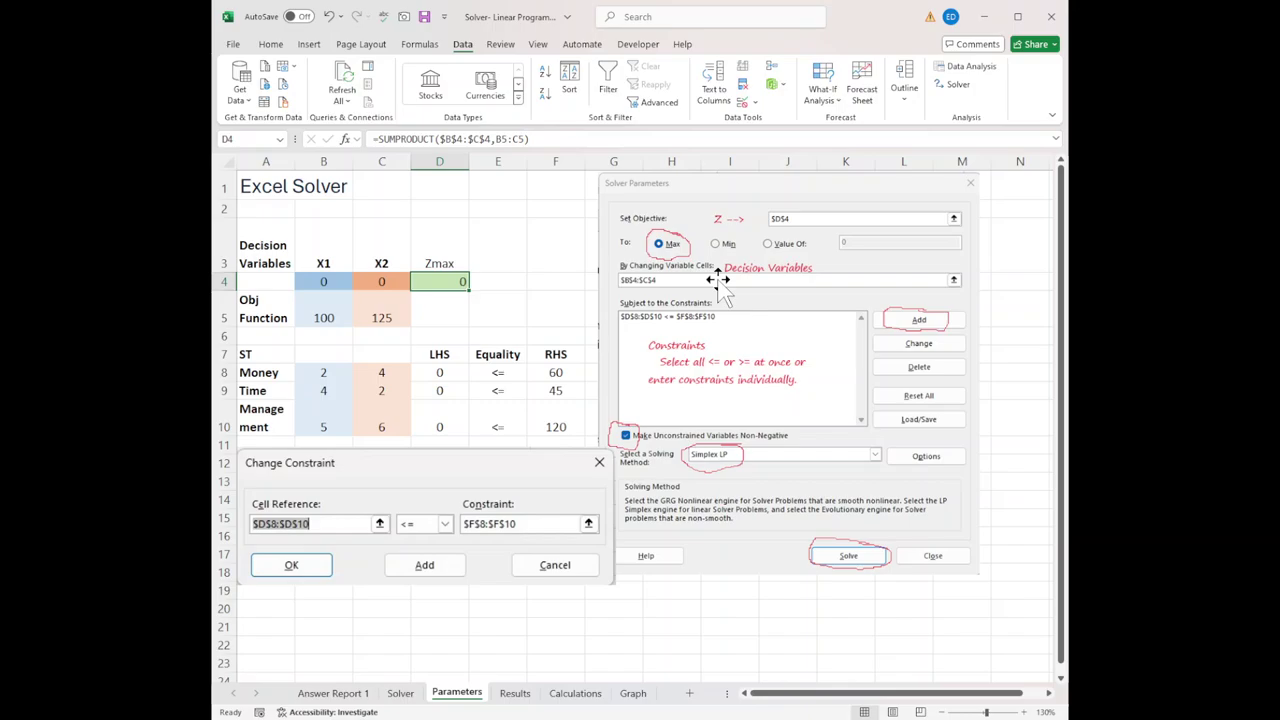
{"action": "left_click_drag", "start_coordinate": [333, 283], "coordinate": [376, 282]}
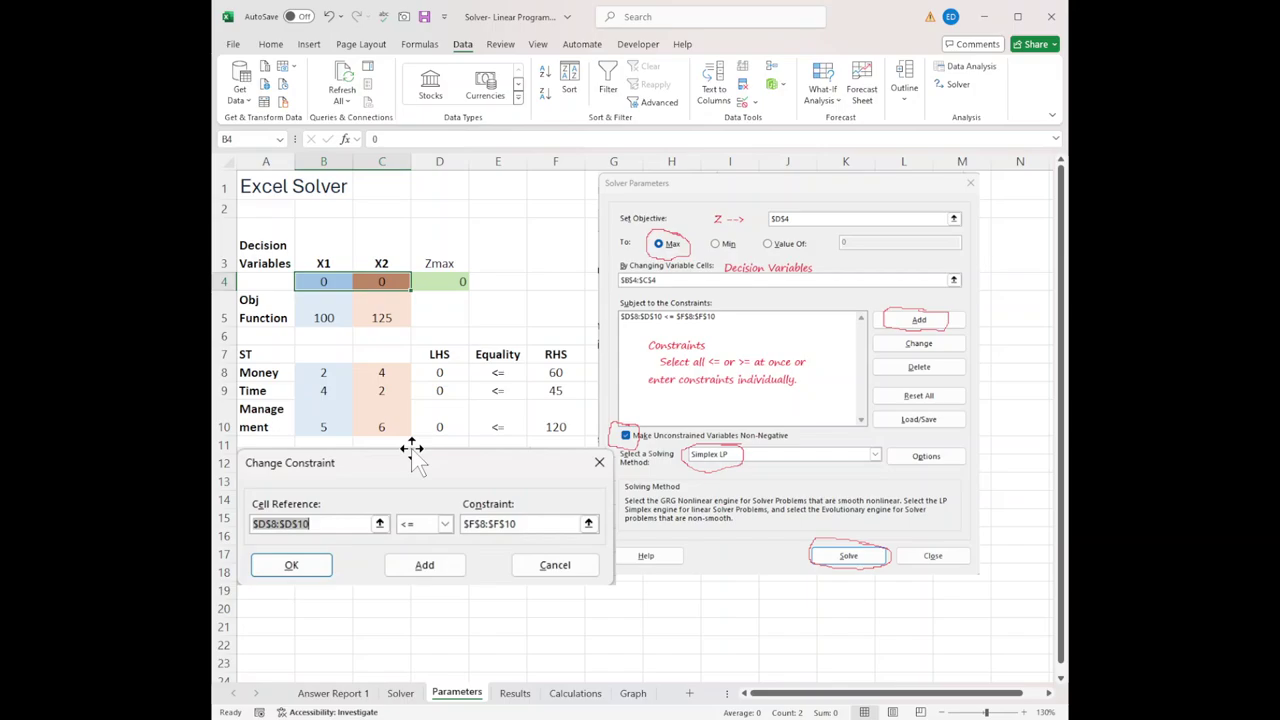
{"action": "left_click", "coordinate": [447, 372]}
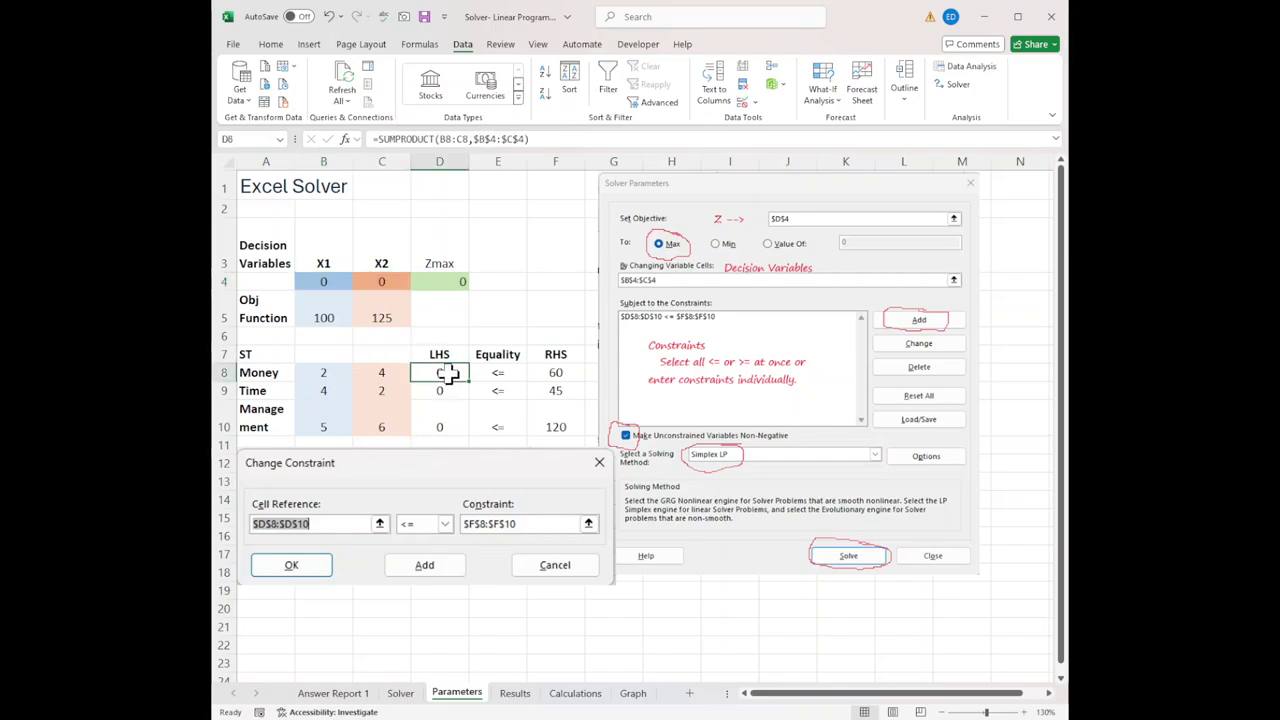
{"action": "left_click", "coordinate": [511, 373]}
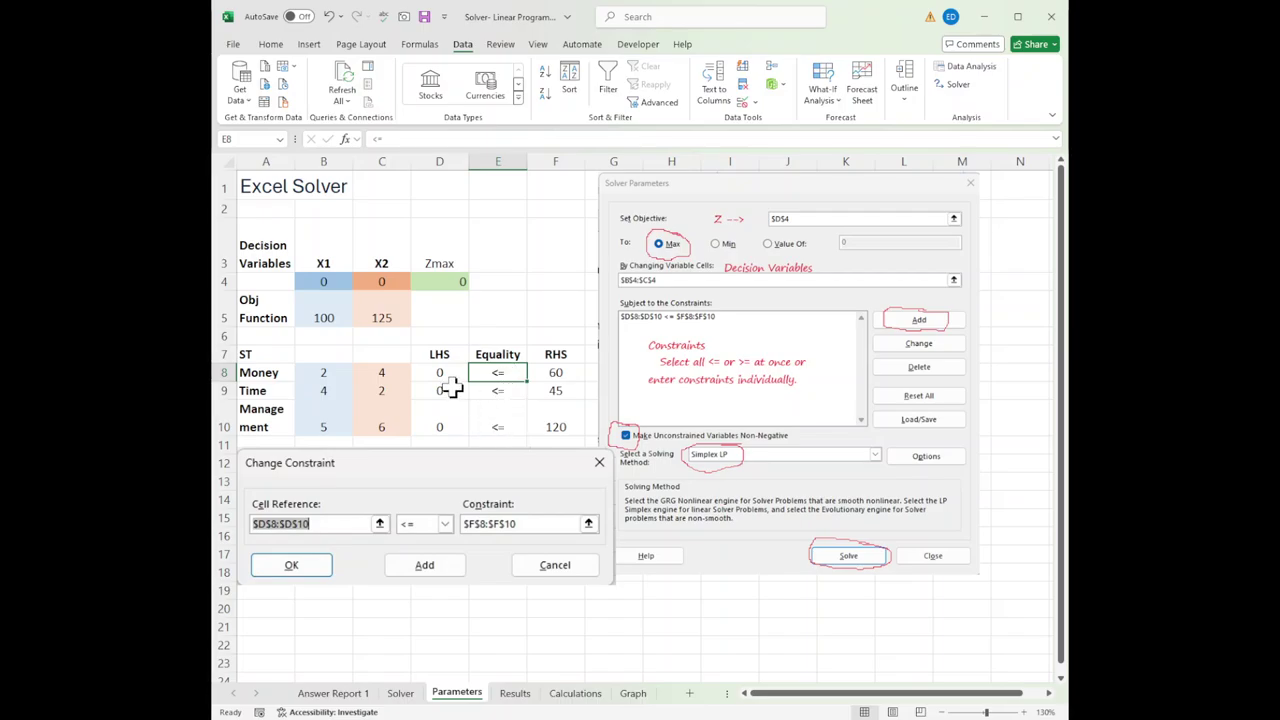
{"action": "left_click_drag", "start_coordinate": [445, 373], "coordinate": [445, 422]}
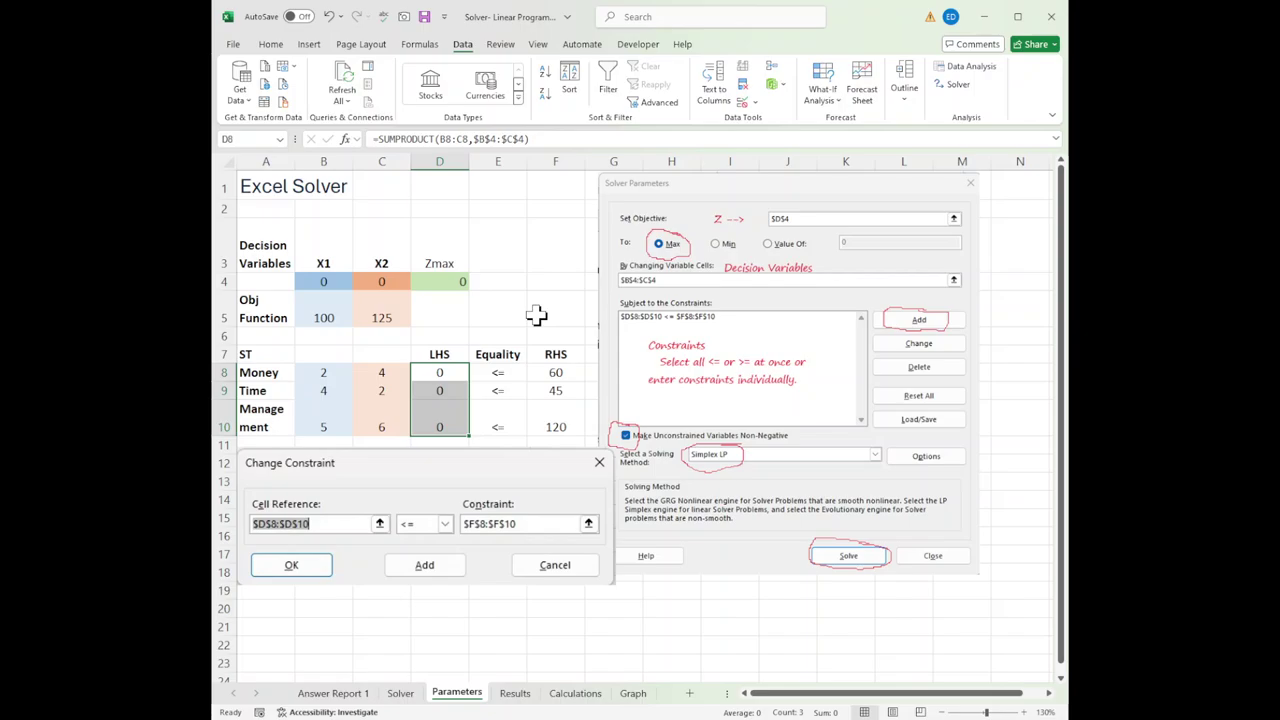
{"action": "left_click", "coordinate": [537, 316]}
{"action": "left_click_drag", "start_coordinate": [555, 373], "coordinate": [556, 420]}
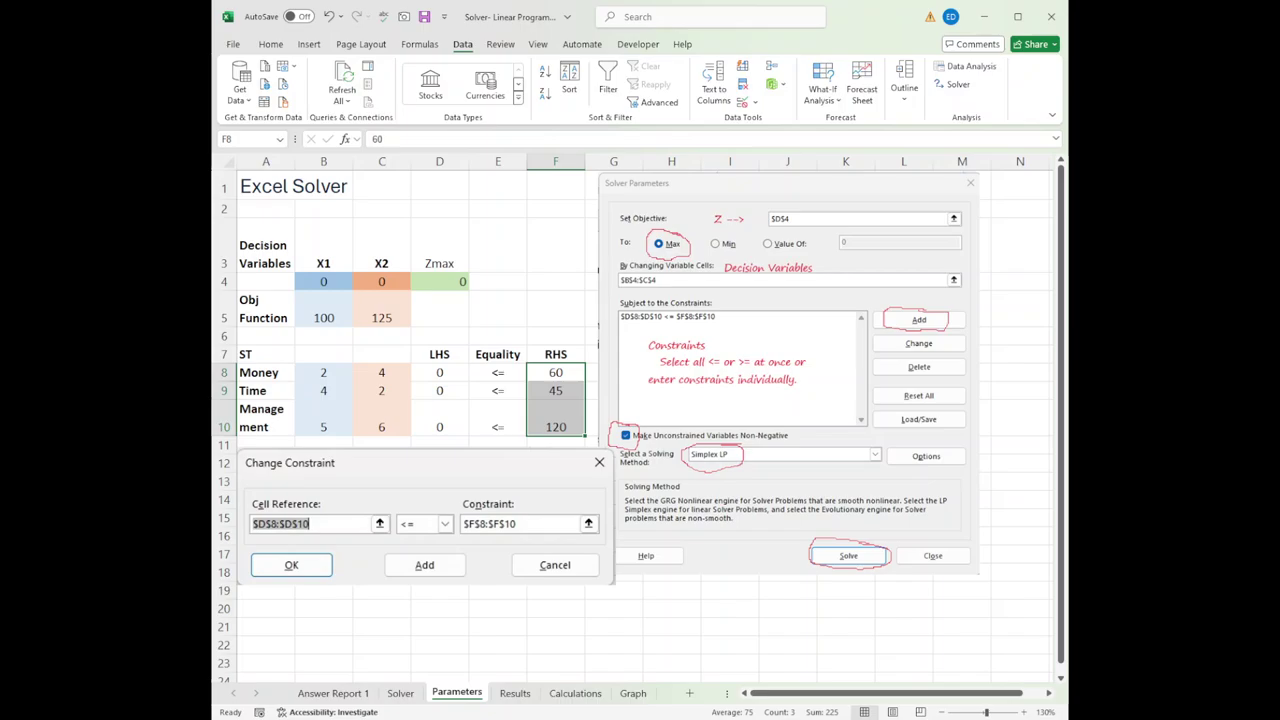
Step: On the Results sheet, point out X1 = 5, X2 = 12.5 and Zmax 2062.5, then open Answer Report 1
{"action": "left_click", "coordinate": [514, 694]}
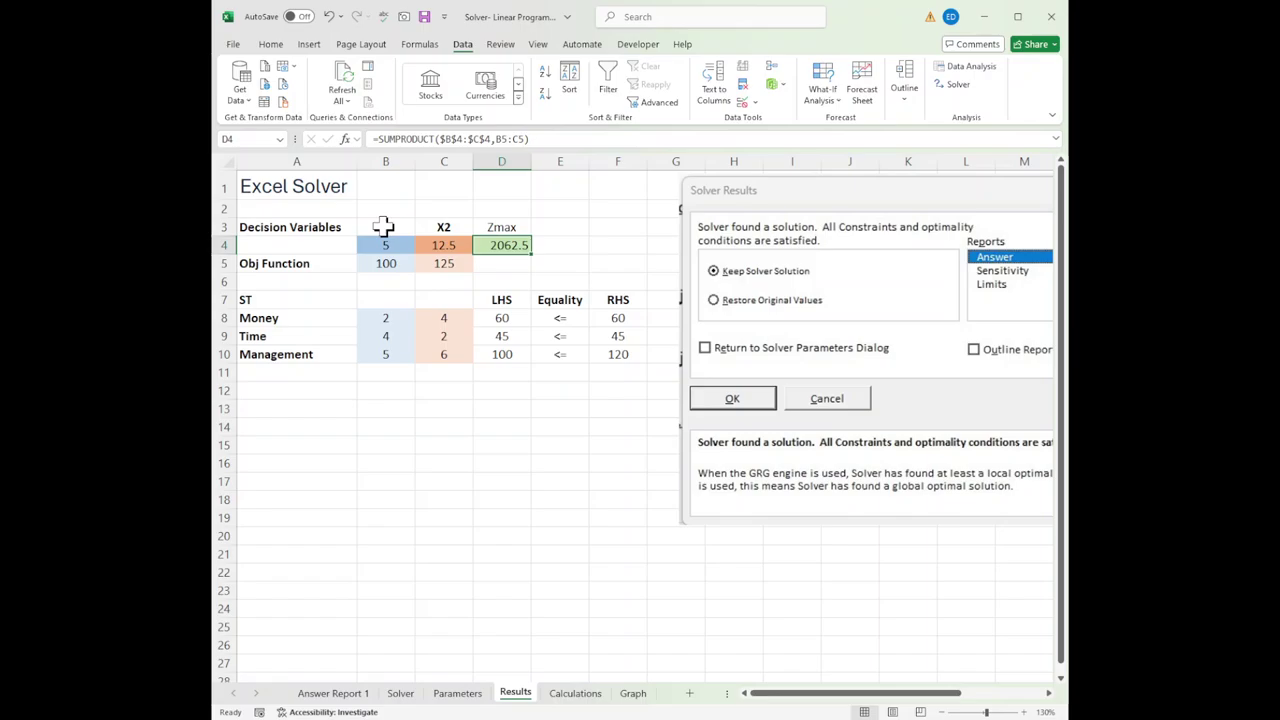
{"action": "left_click_drag", "start_coordinate": [384, 226], "coordinate": [503, 246]}
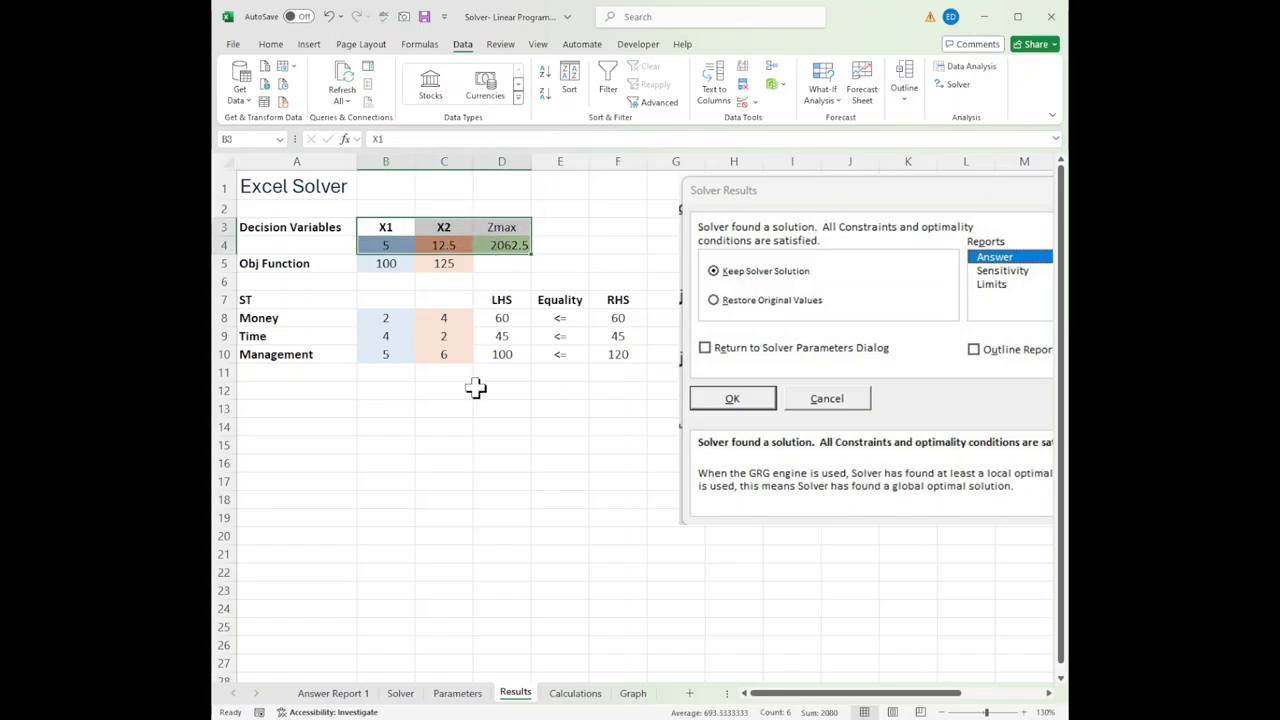
{"action": "left_click", "coordinate": [458, 433]}
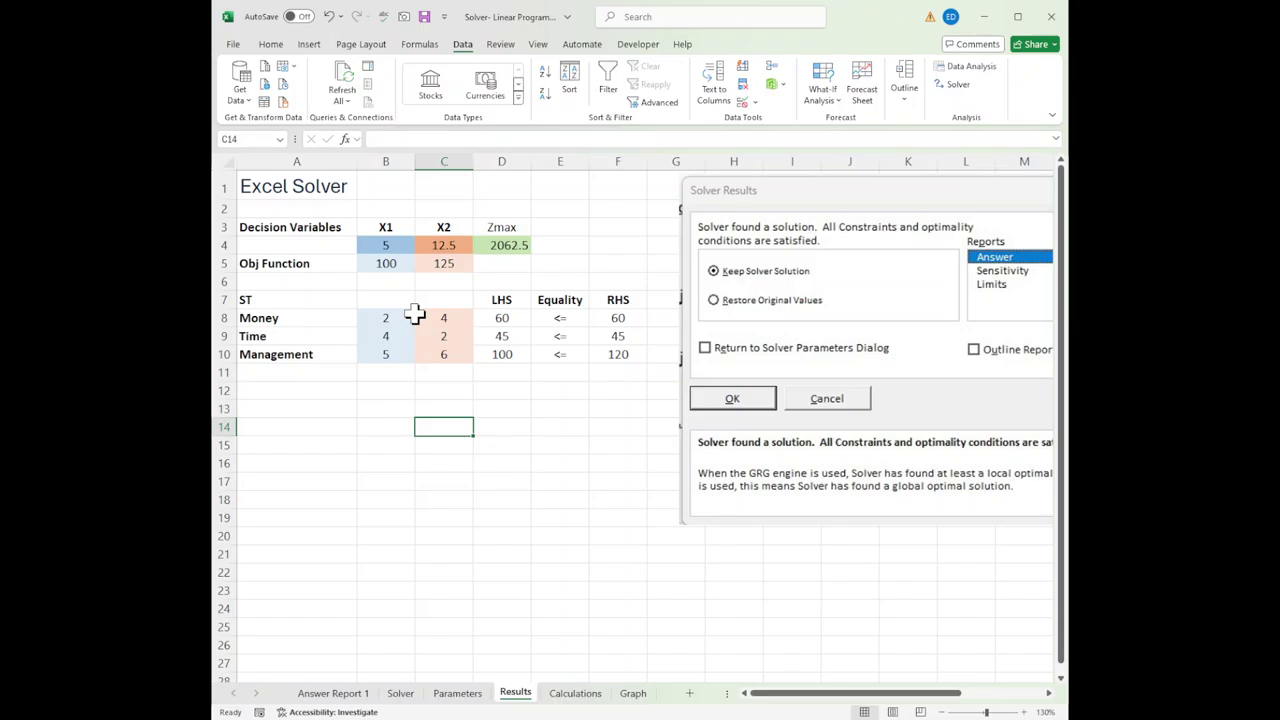
{"action": "left_click", "coordinate": [385, 245]}
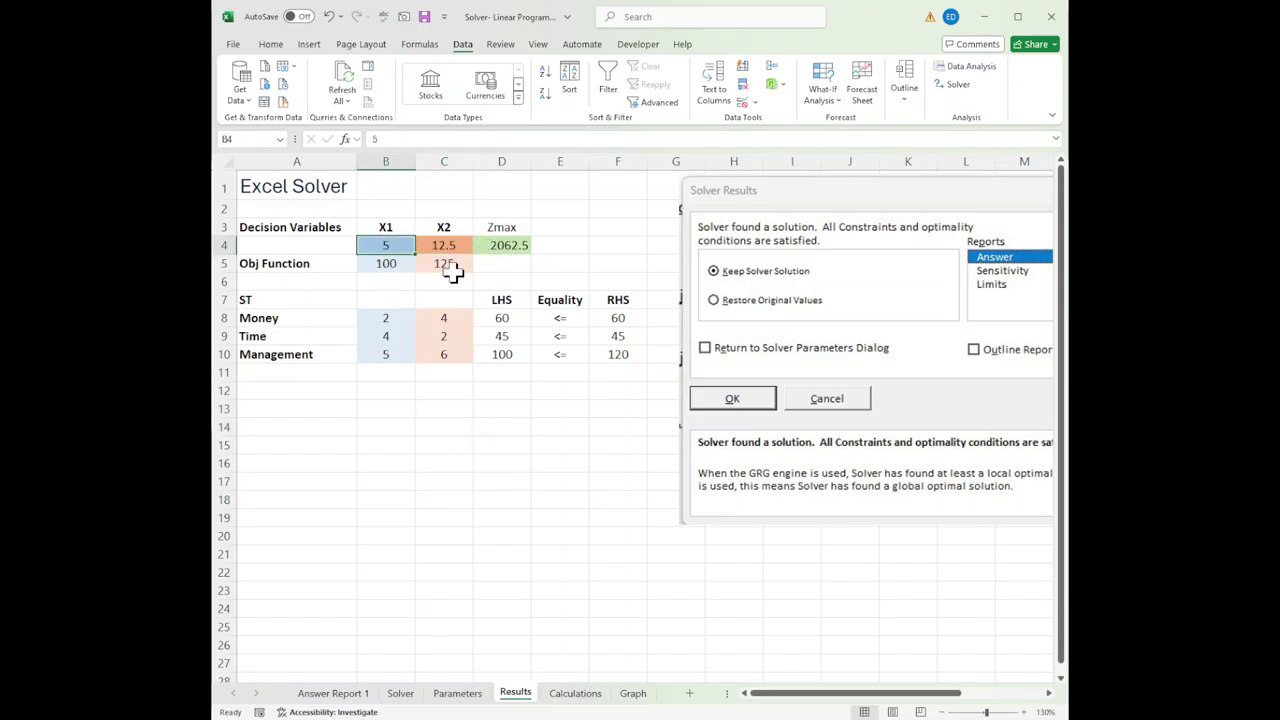
{"action": "left_click", "coordinate": [447, 245]}
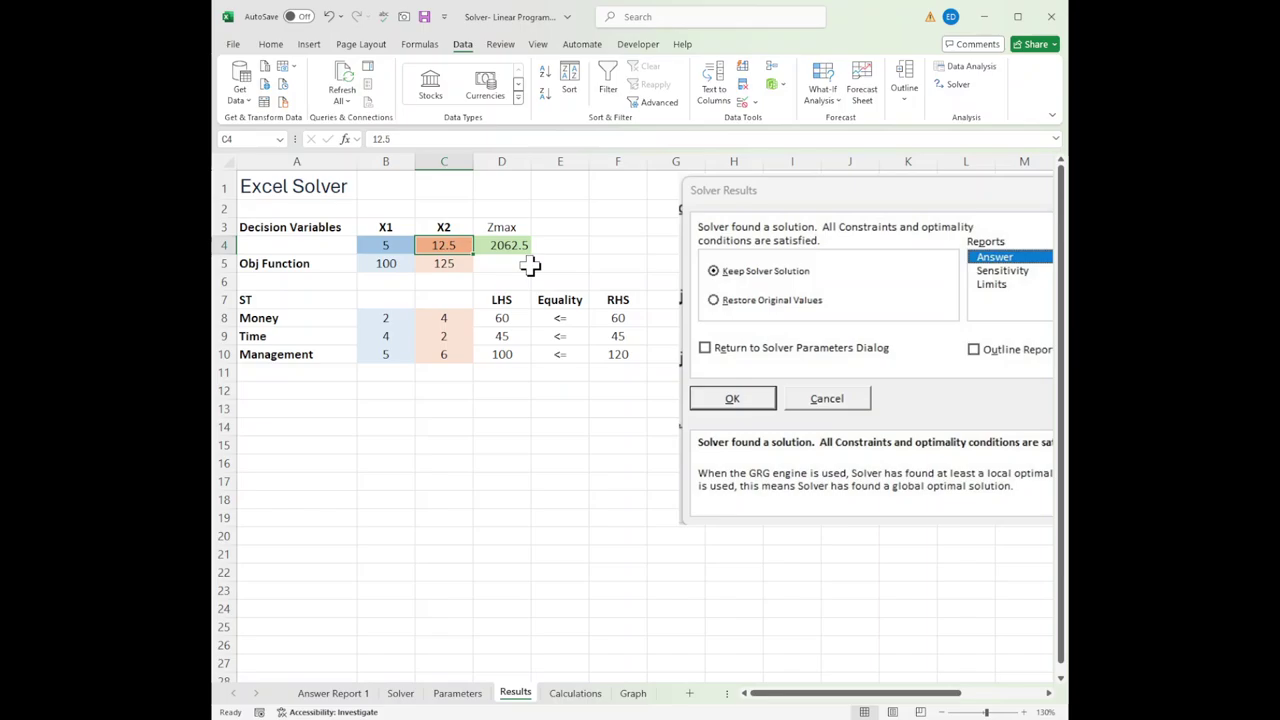
{"action": "left_click", "coordinate": [518, 246]}
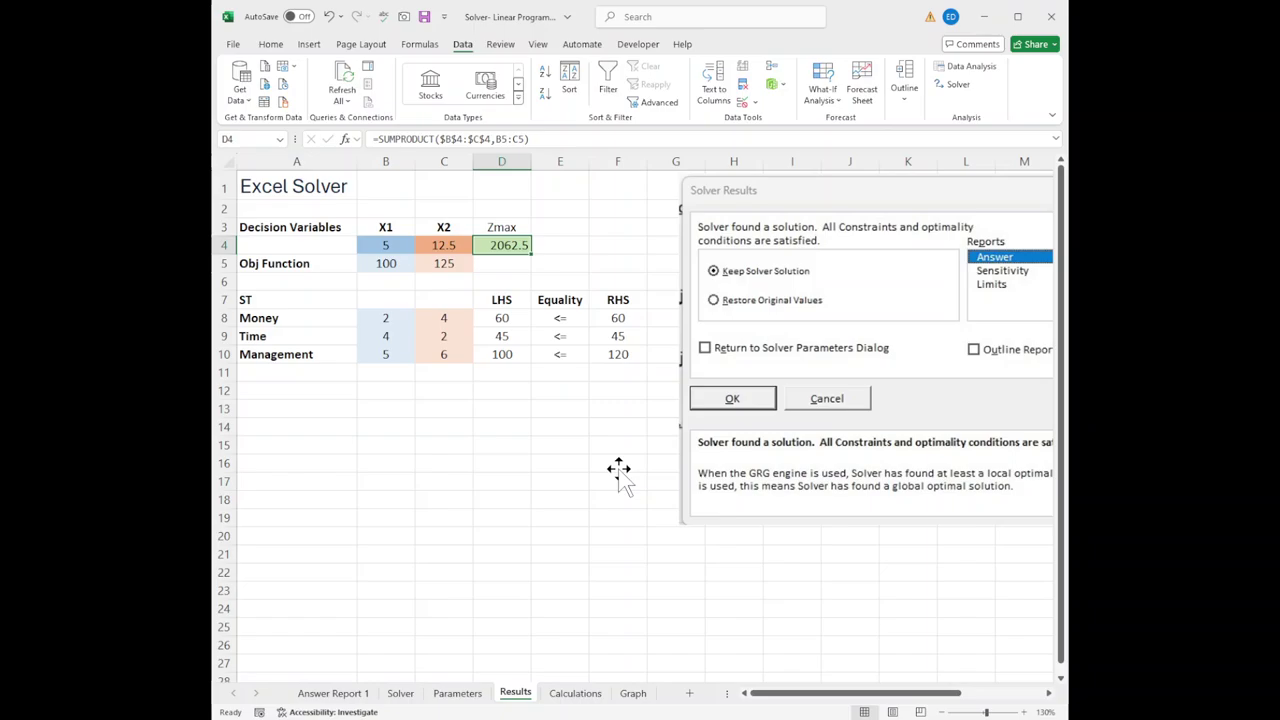
{"action": "left_click", "coordinate": [318, 697]}
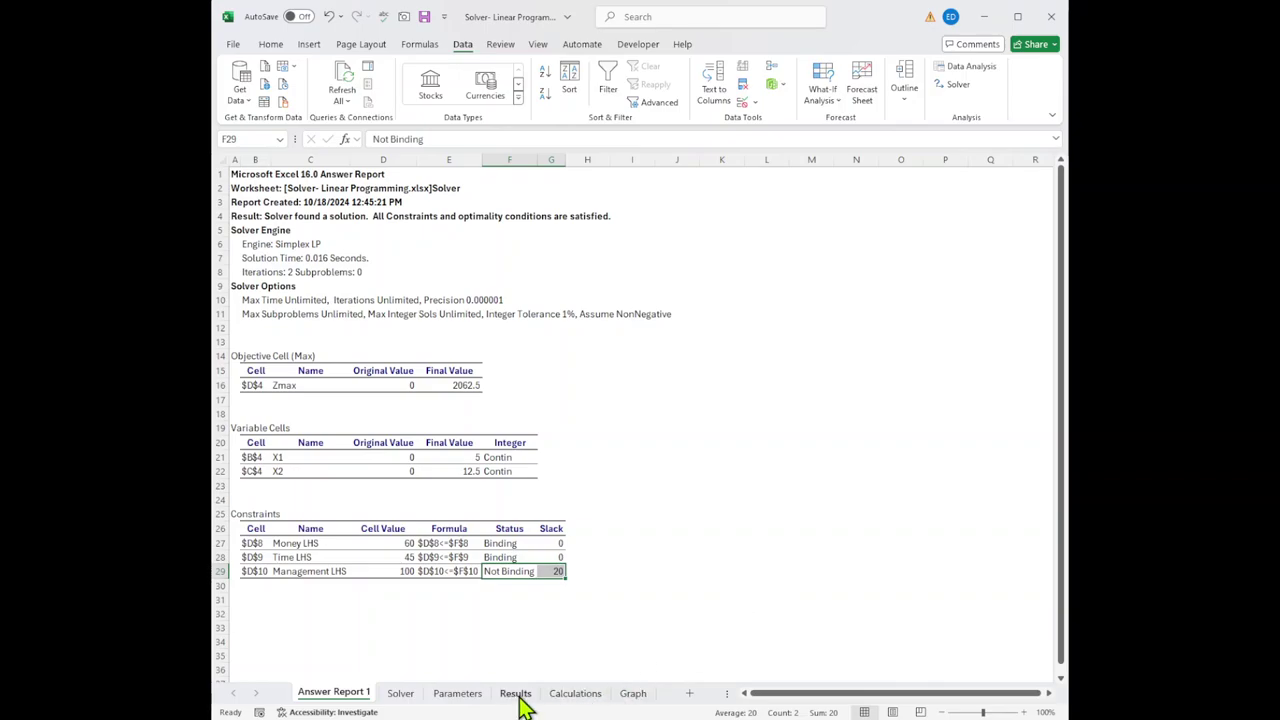
Step: Switch to the Calculations sheet showing corner-point evaluations with Z = 2062.5 optimal
{"action": "left_click", "coordinate": [577, 694]}
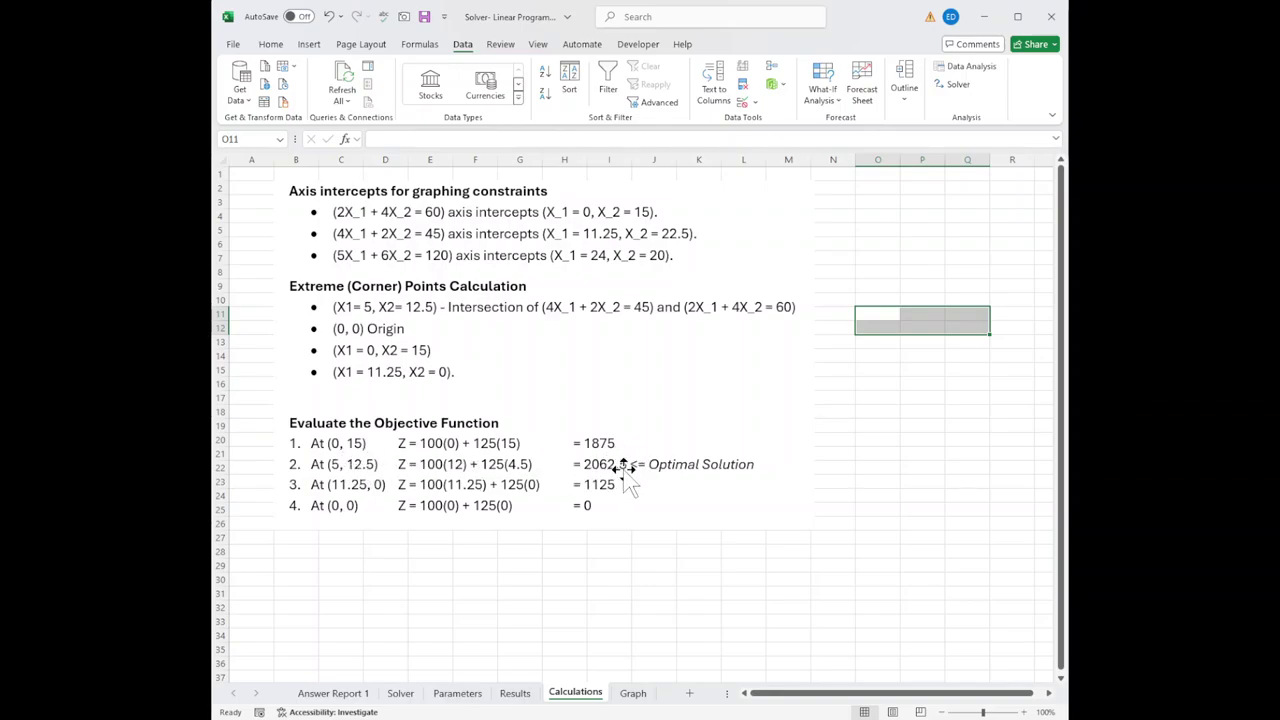
Step: Switch to the Graph sheet plotting the three constraints and the feasible region
{"action": "left_click", "coordinate": [633, 693]}
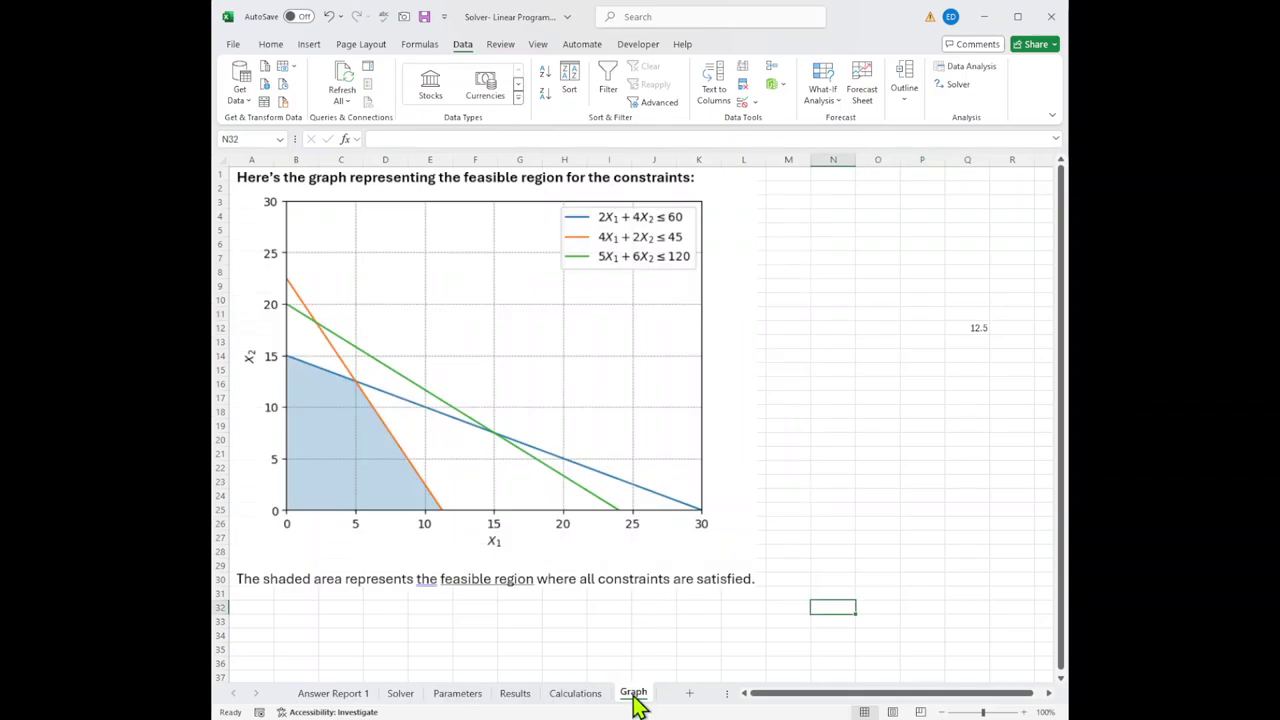
Step: Highlight the Zmax final value 2062.5 and variables X1 = 5, X2 = 12.5 in Answer Report 1
{"action": "left_click", "coordinate": [330, 694]}
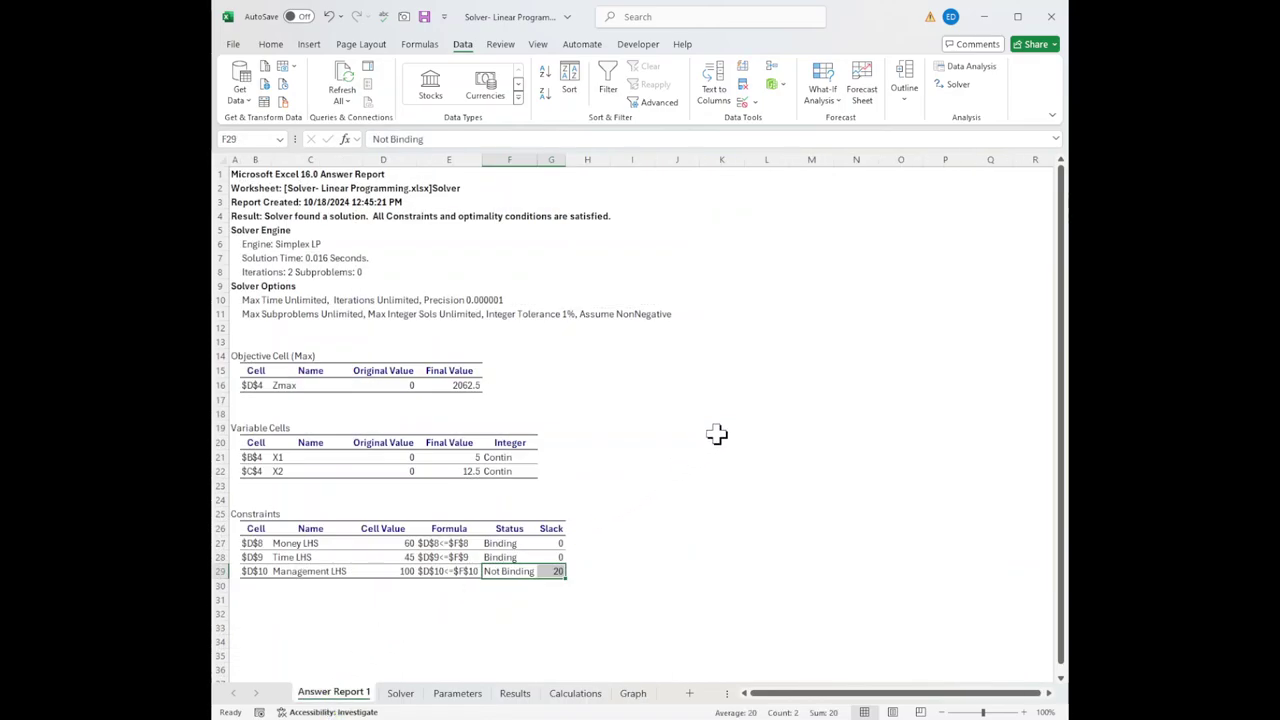
{"action": "left_click", "coordinate": [290, 387]}
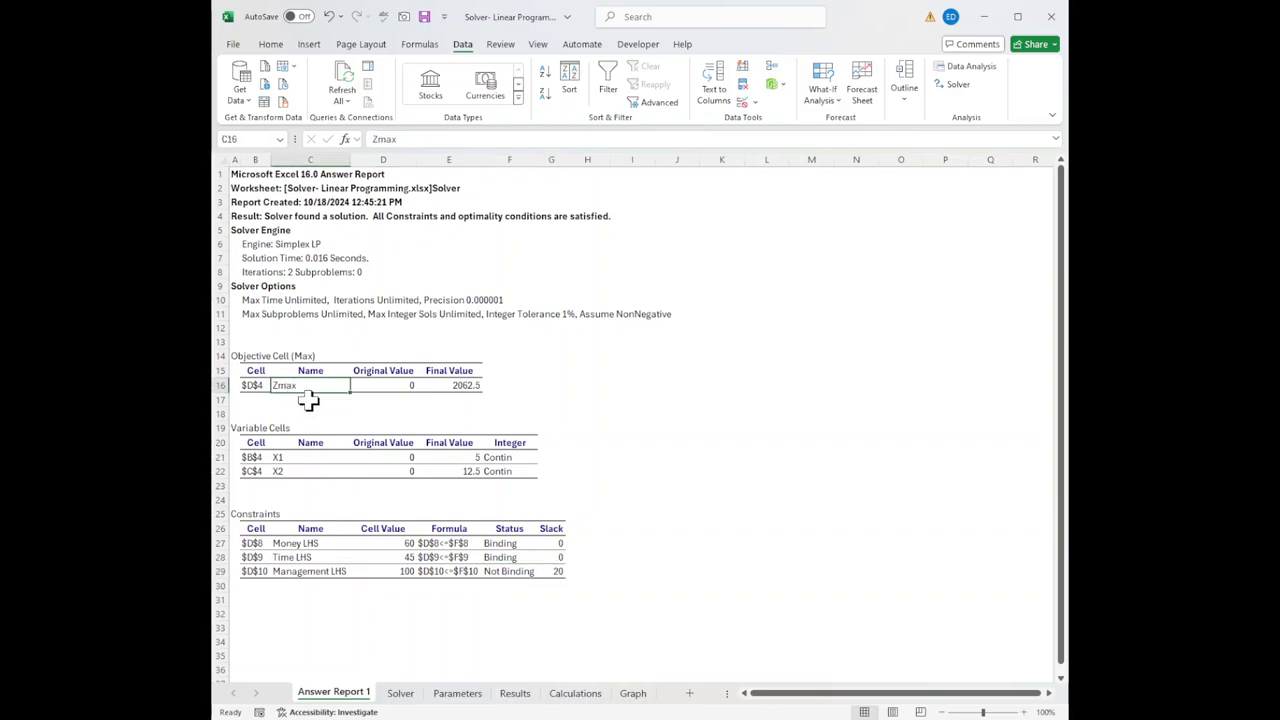
{"action": "left_click_drag", "start_coordinate": [298, 371], "coordinate": [298, 386]}
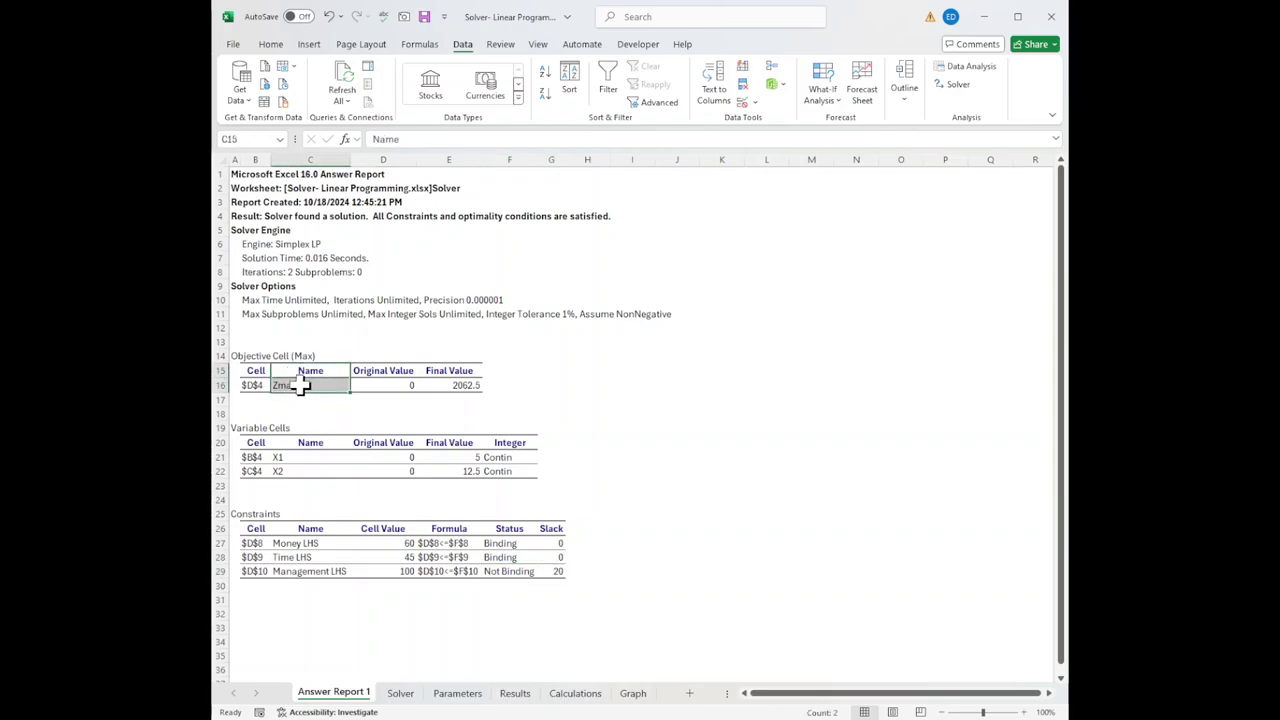
{"action": "left_click_drag", "start_coordinate": [450, 371], "coordinate": [455, 386]}
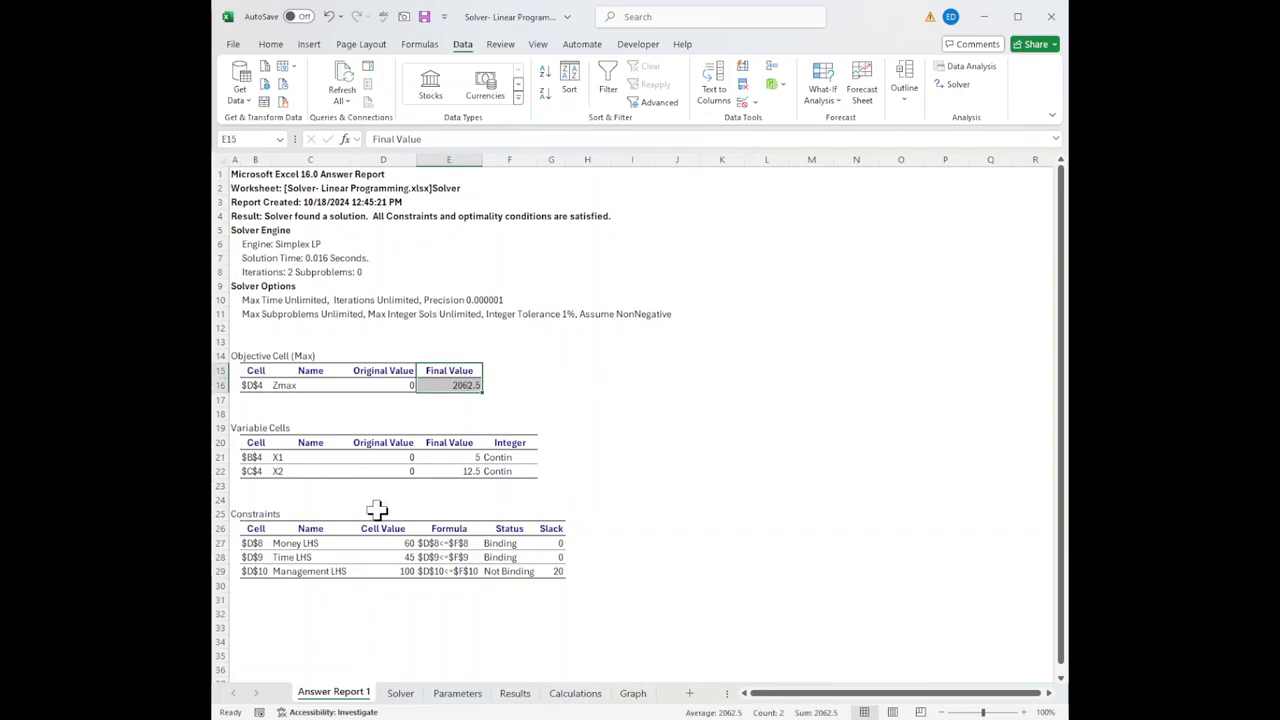
{"action": "left_click_drag", "start_coordinate": [310, 443], "coordinate": [309, 469]}
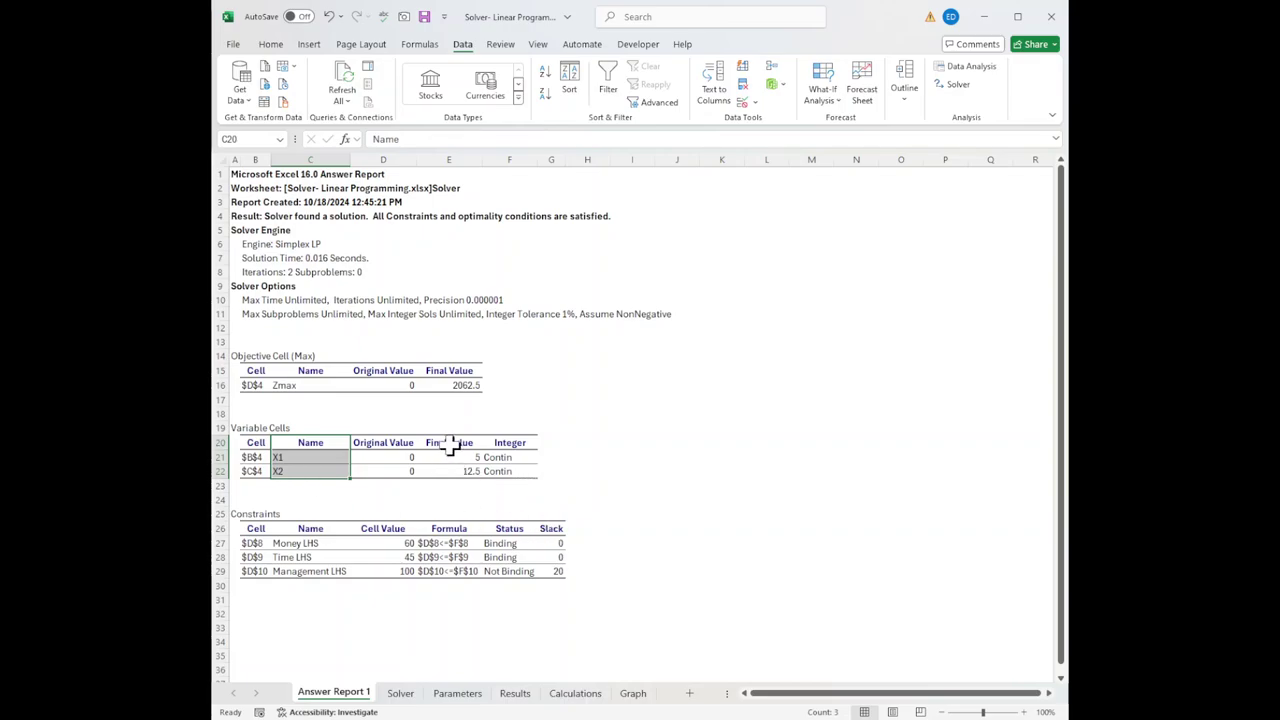
{"action": "left_click_drag", "start_coordinate": [449, 447], "coordinate": [448, 466]}
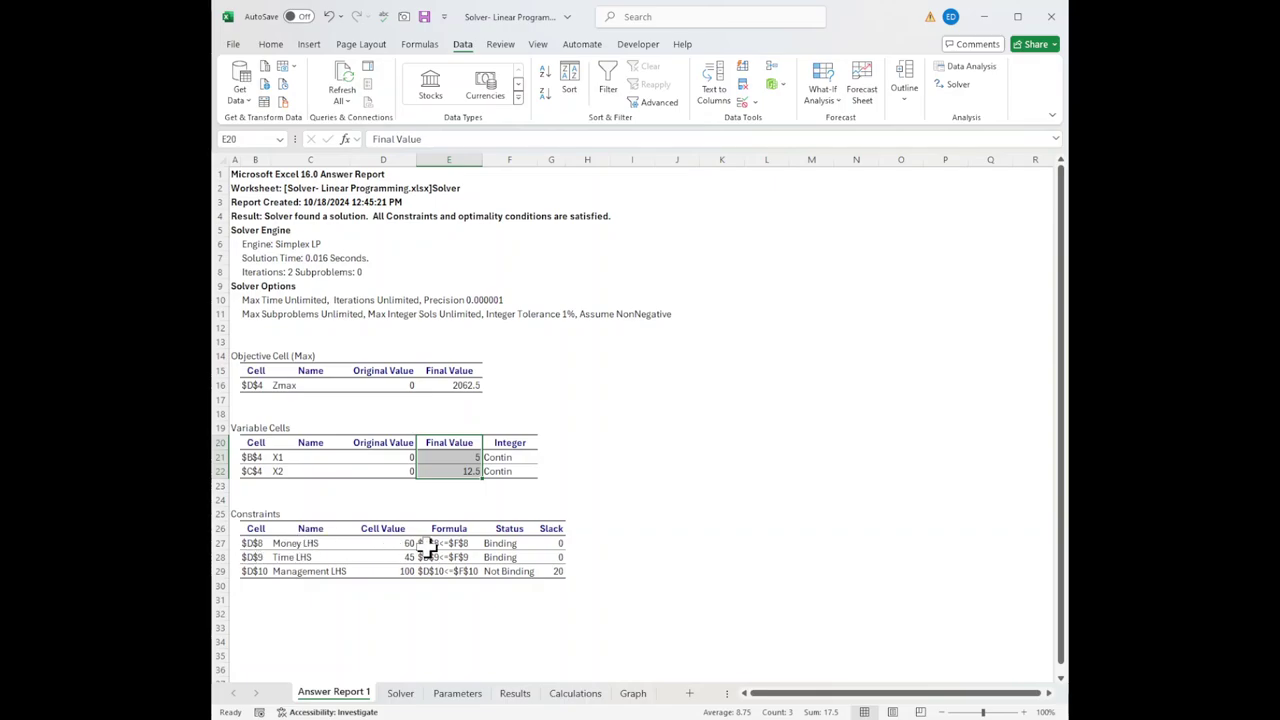
{"action": "left_click_drag", "start_coordinate": [312, 528], "coordinate": [314, 571]}
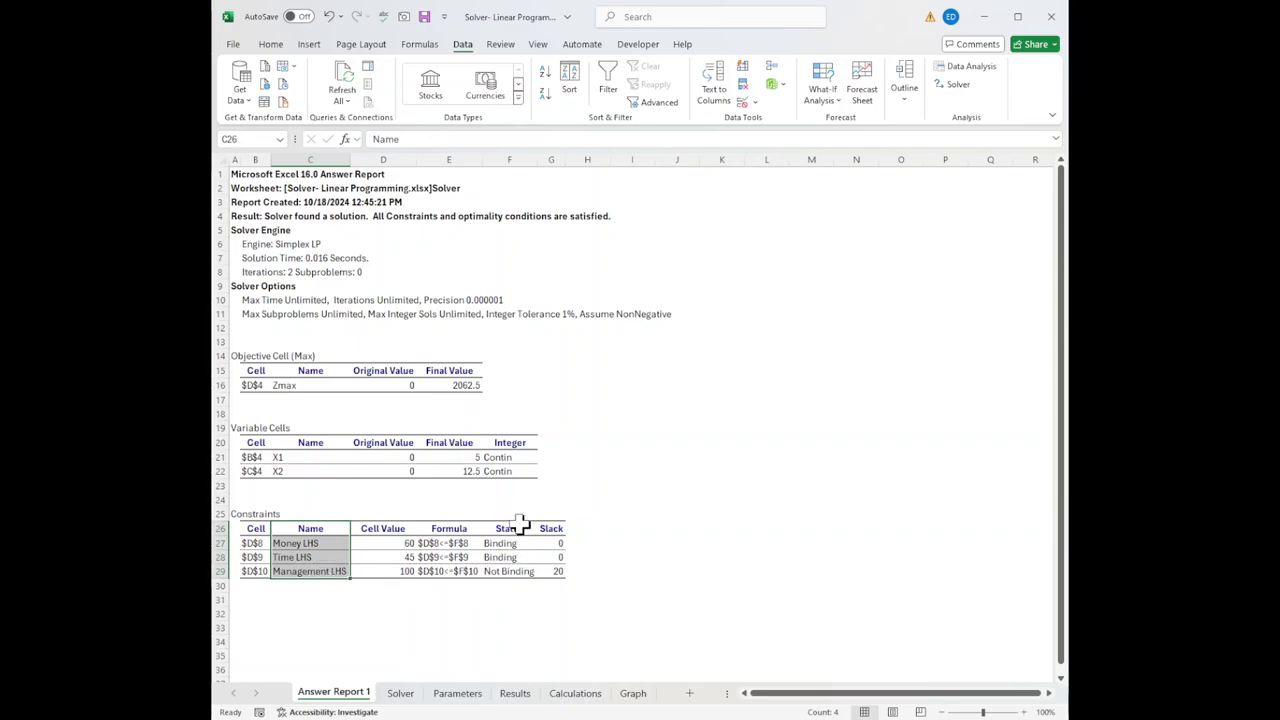
{"action": "left_click_drag", "start_coordinate": [515, 531], "coordinate": [514, 571]}
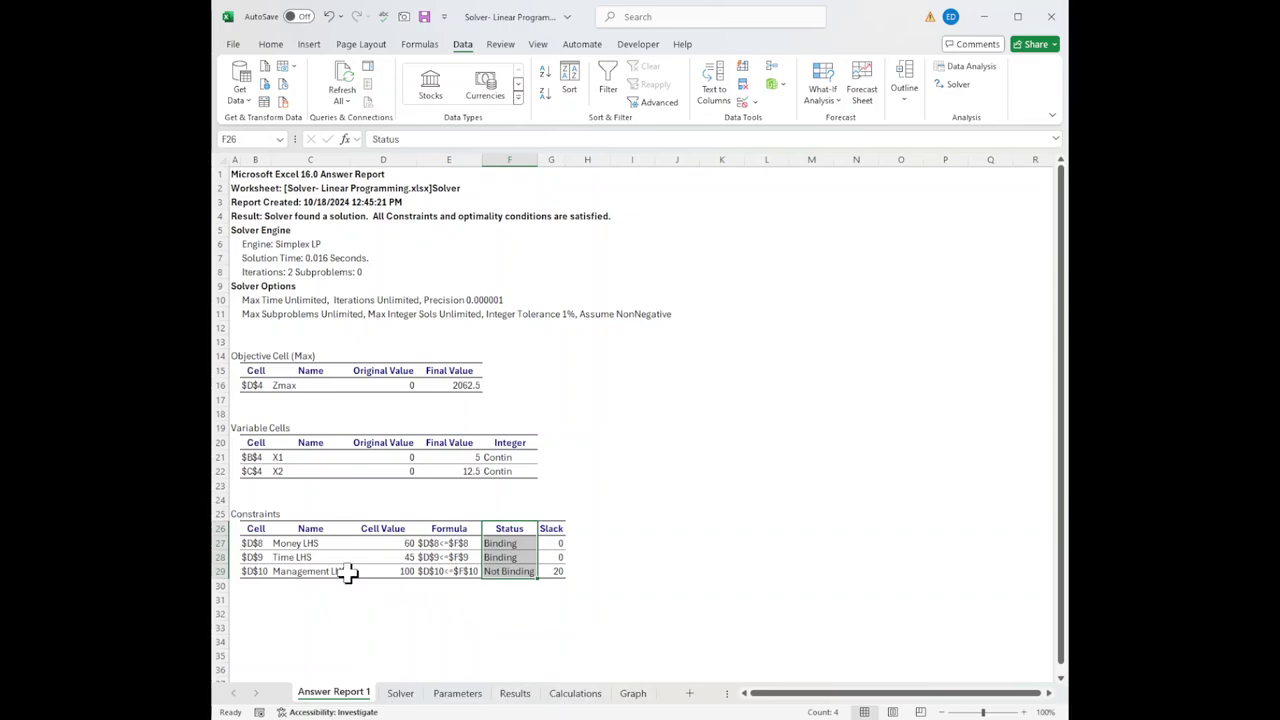
{"action": "left_click", "coordinate": [551, 529]}
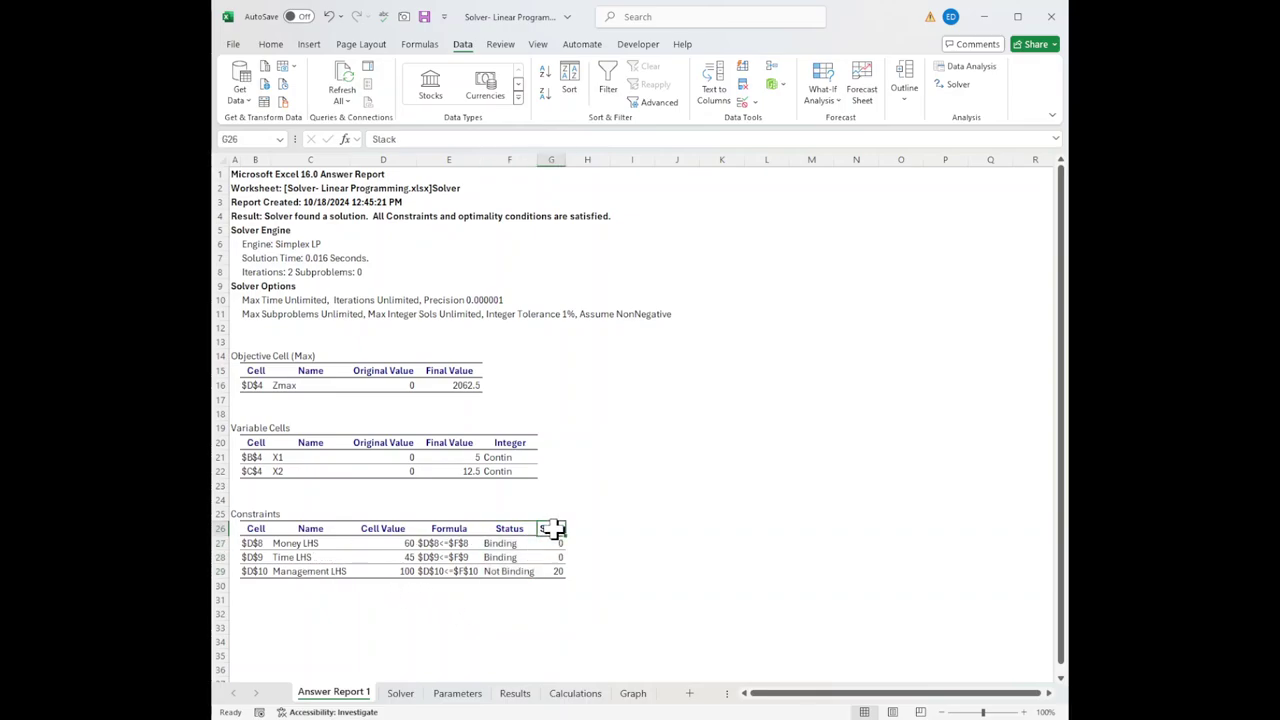
{"action": "left_click_drag", "start_coordinate": [553, 529], "coordinate": [570, 579]}
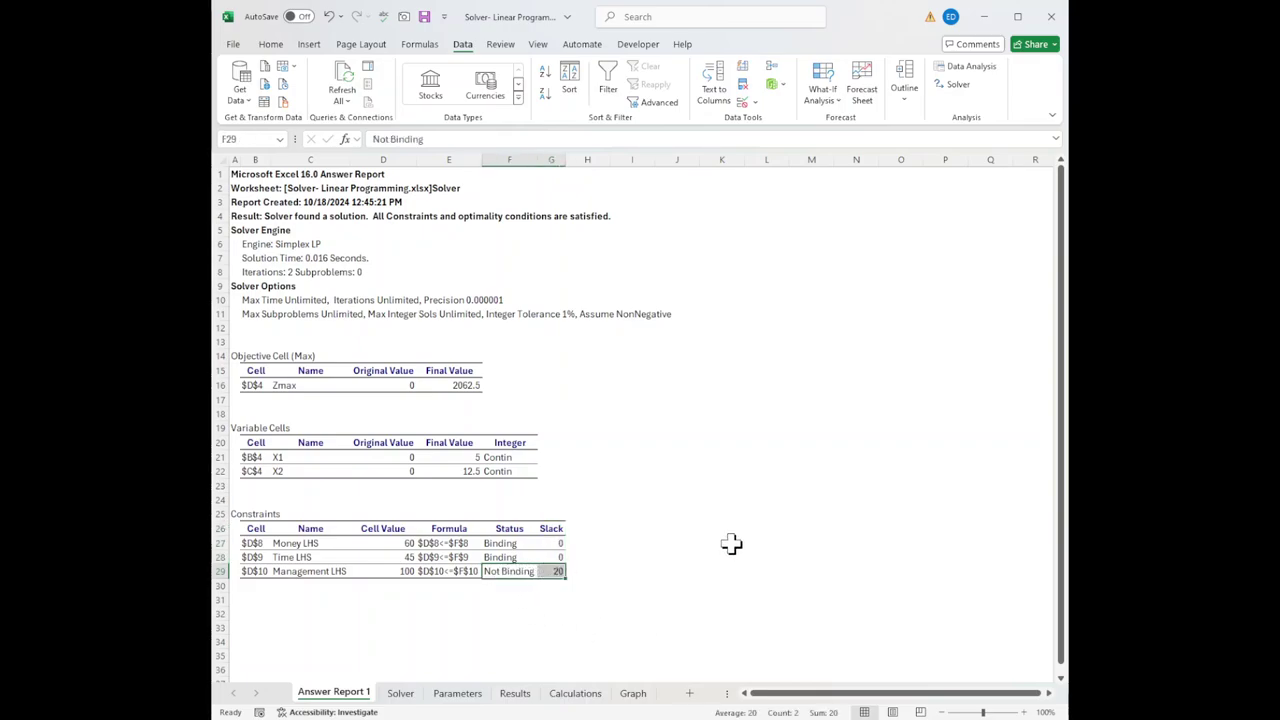